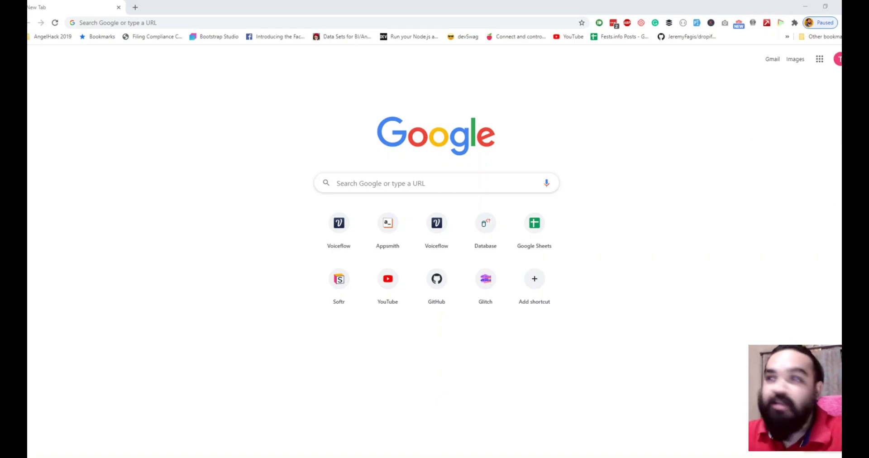
Step: Go to spreadsimple.com/tools and load the IMPORTJSON for Google Sheets tool
left_click(510, 20)
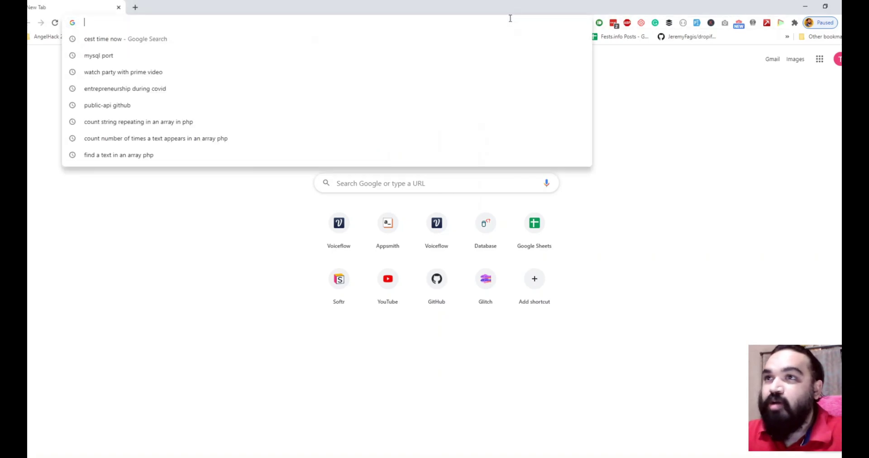
left_click(303, 243)
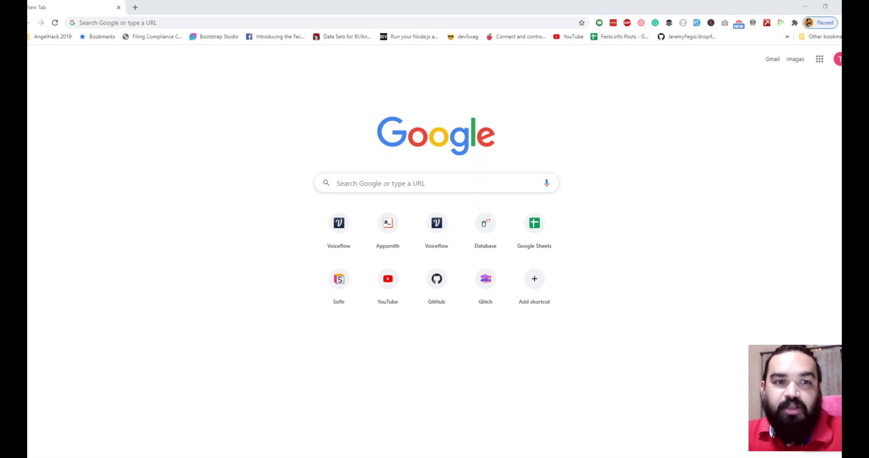
left_click(368, 26)
type("s")
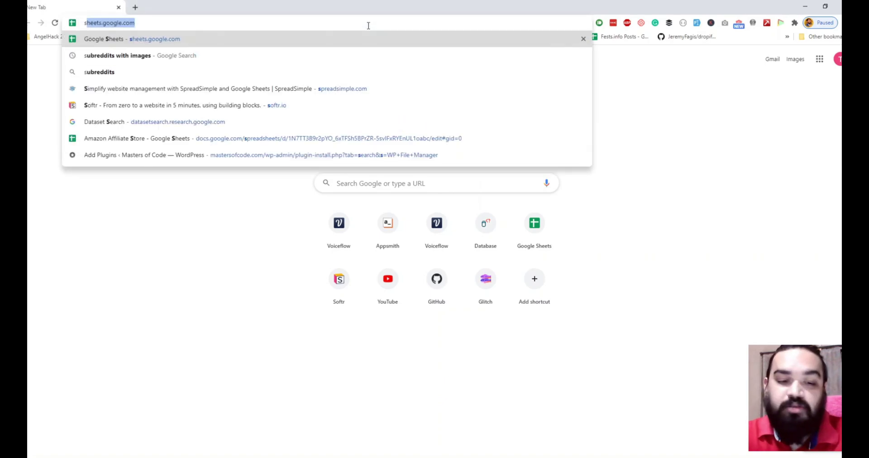
type("preadsimple.com/")
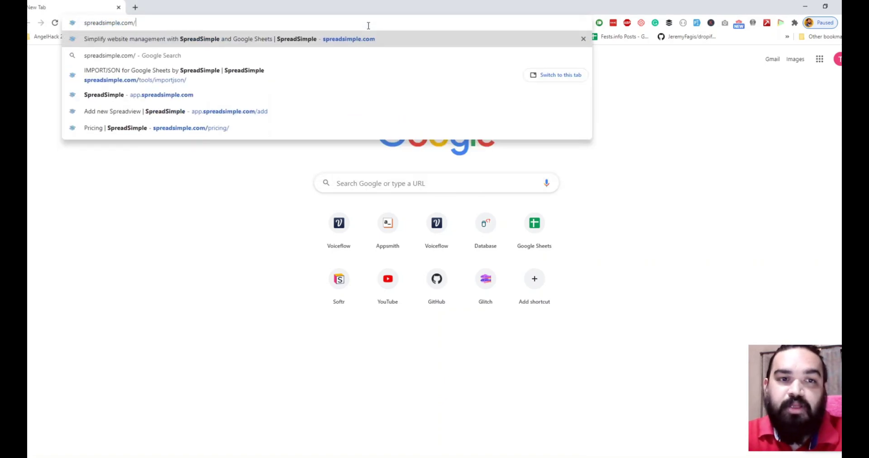
type("tools/")
key("Return")
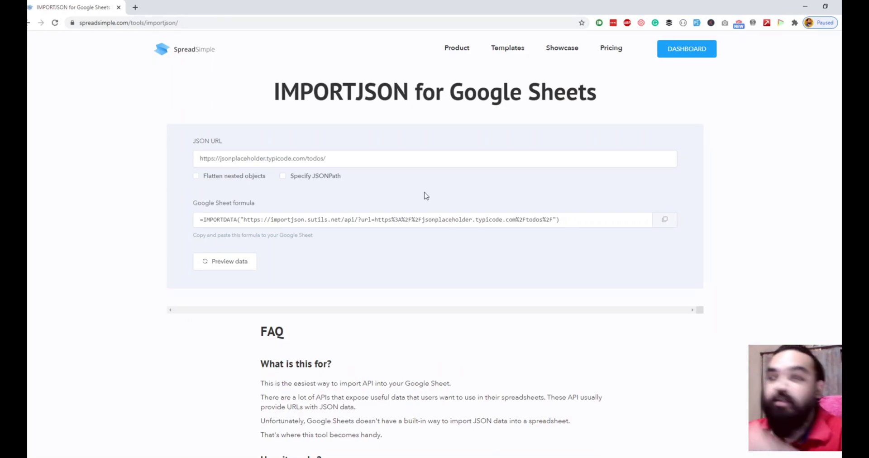
left_click(378, 162)
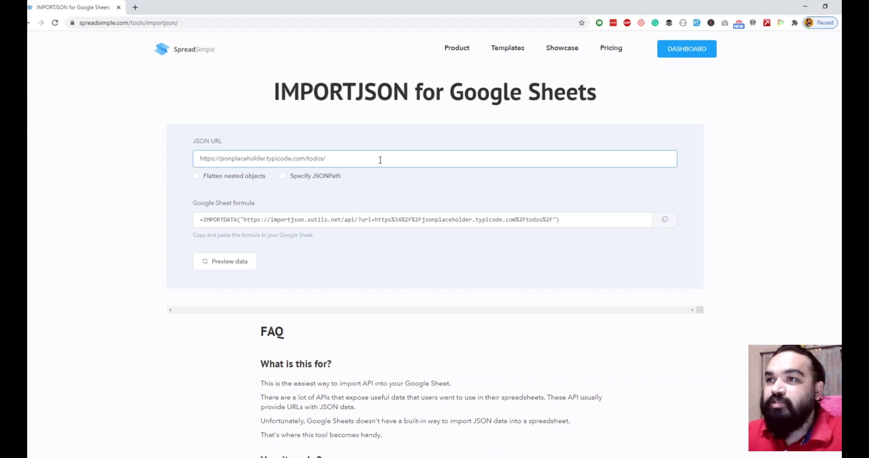
left_click_drag(378, 162, 107, 161)
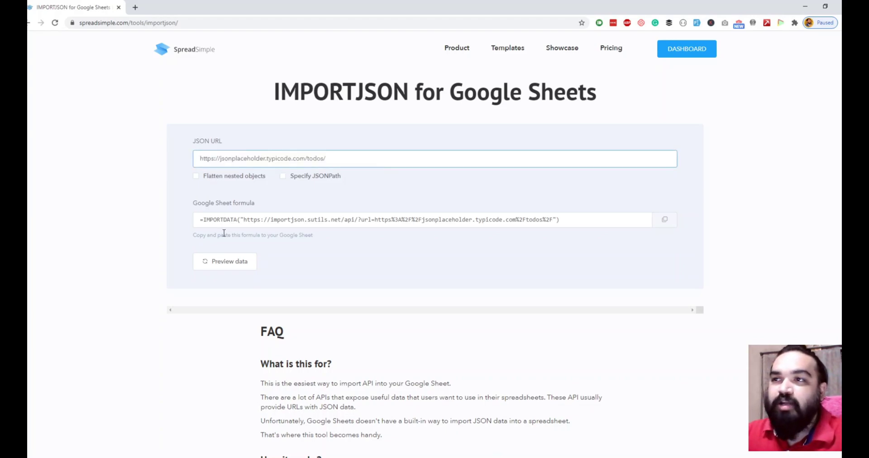
triple_click(241, 222)
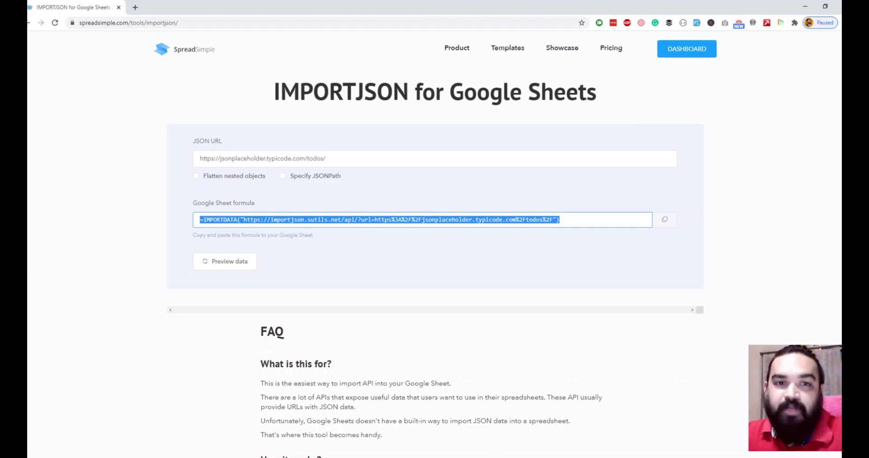
key("alt+Tab")
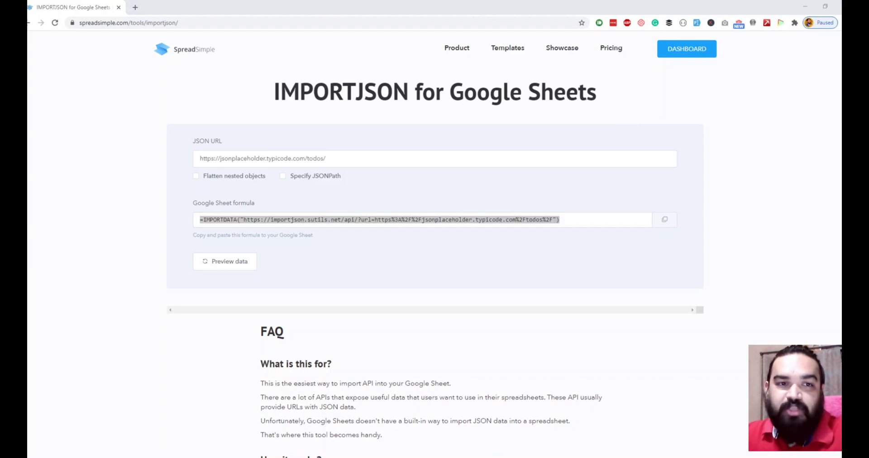
triple_click(325, 158)
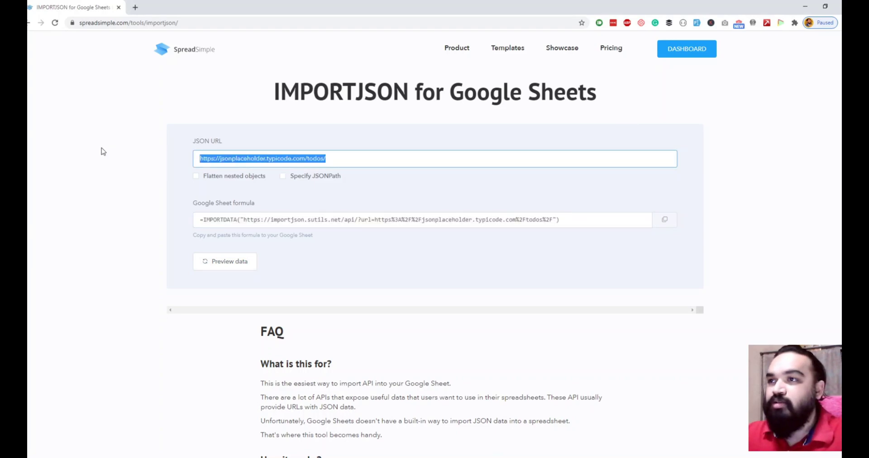
type("https://api.covid19api.com/summary")
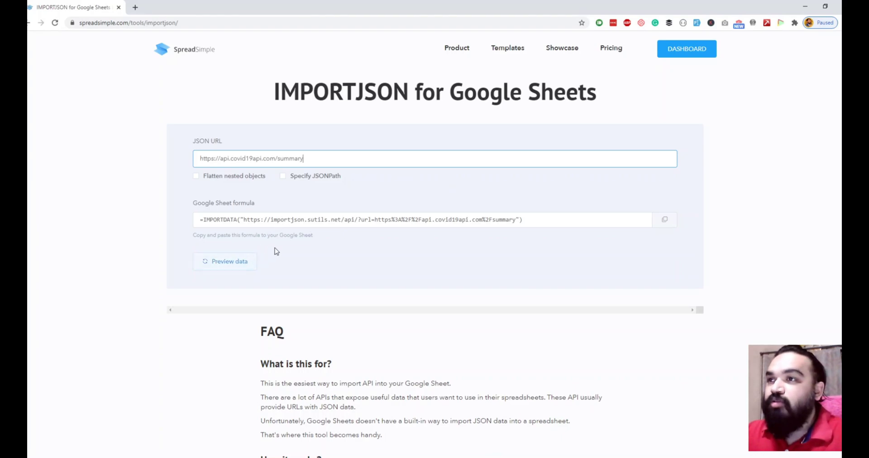
triple_click(229, 156)
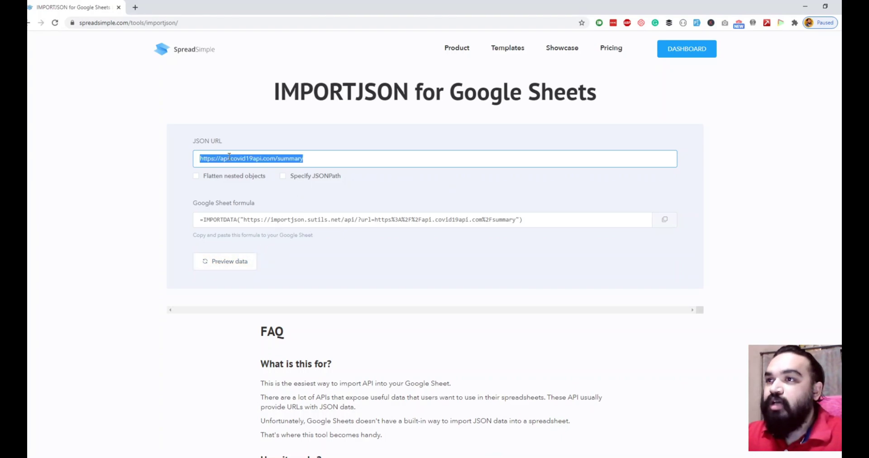
left_click(236, 273)
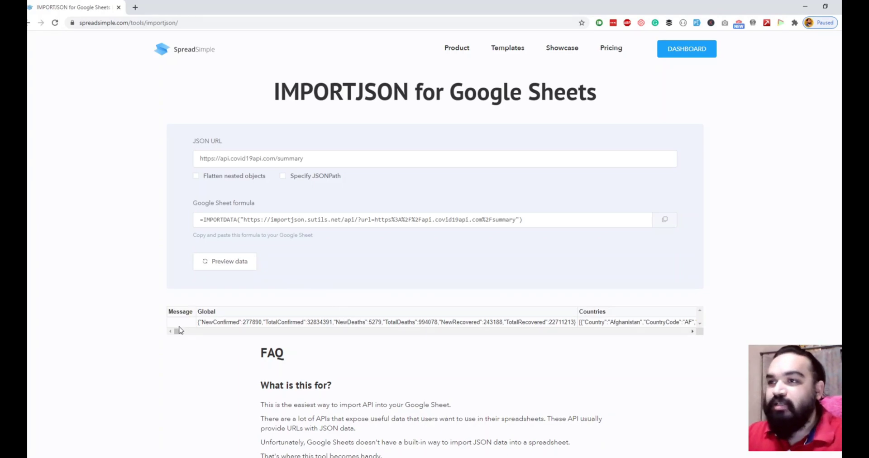
left_click_drag(181, 333, 116, 342)
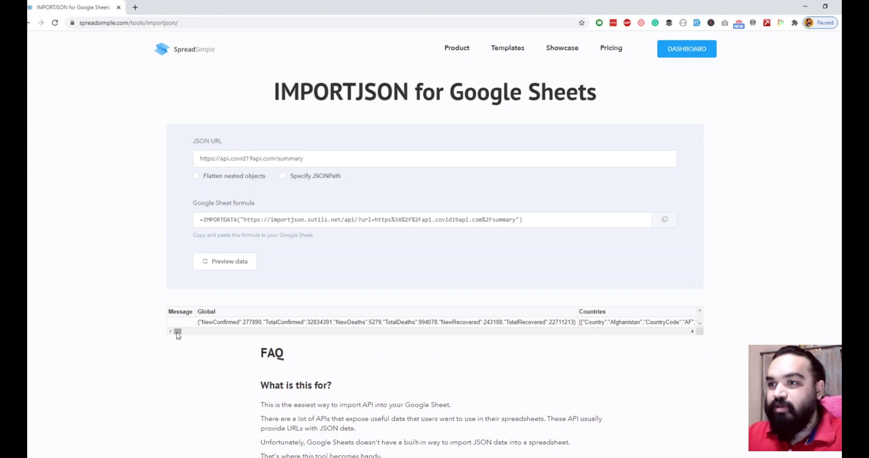
left_click_drag(178, 333, 176, 332)
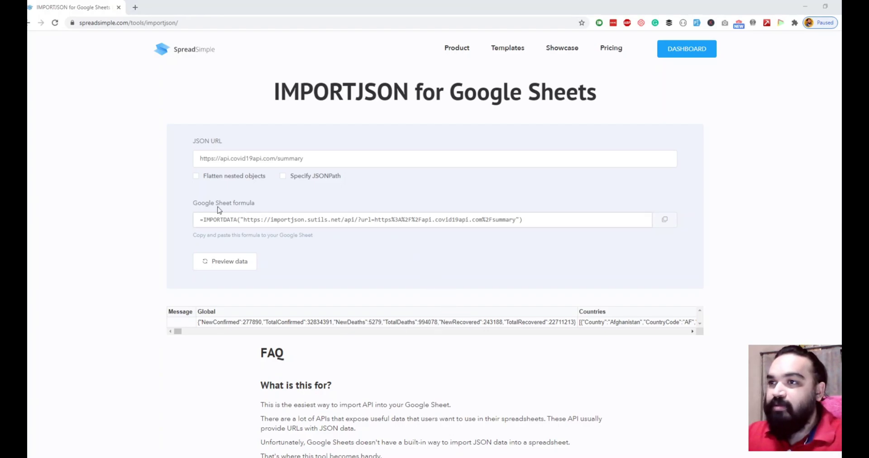
Step: Enable Specify JSONPath and change the path to $.Countries.[:]
left_click(308, 178)
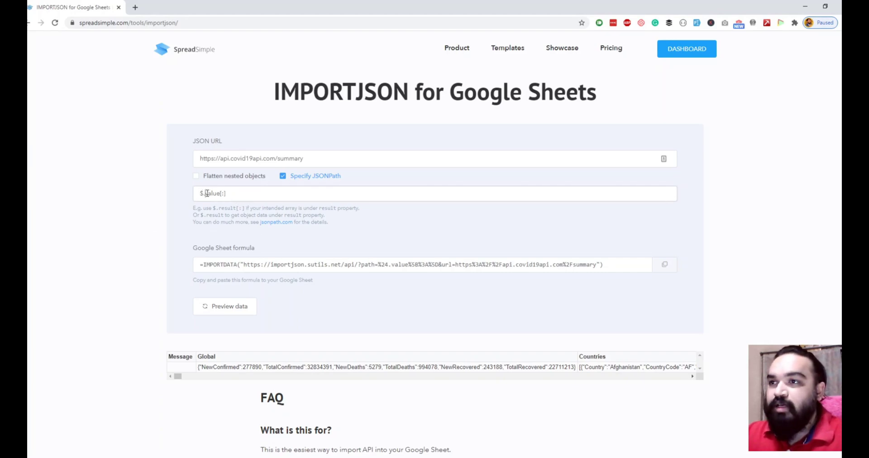
left_click_drag(205, 193, 220, 193)
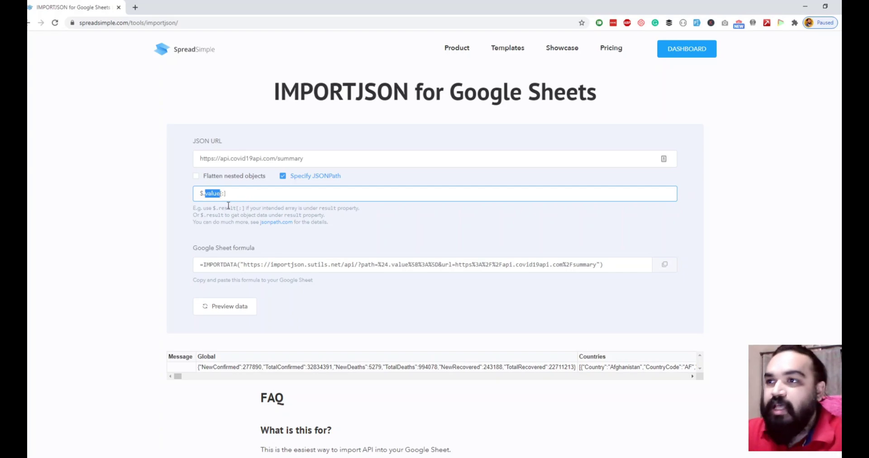
mouse_move(213, 207)
left_mouse_down()
mouse_move(247, 208)
mouse_move(221, 195)
left_mouse_up()
left_click(213, 195)
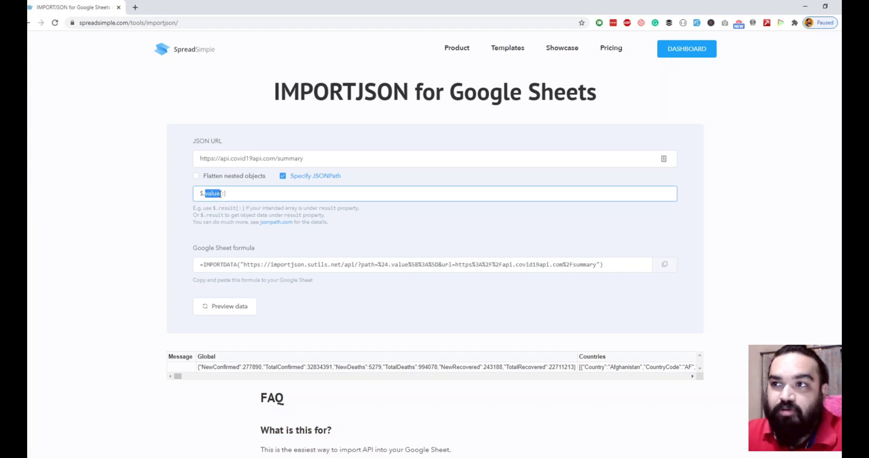
type("Countries")
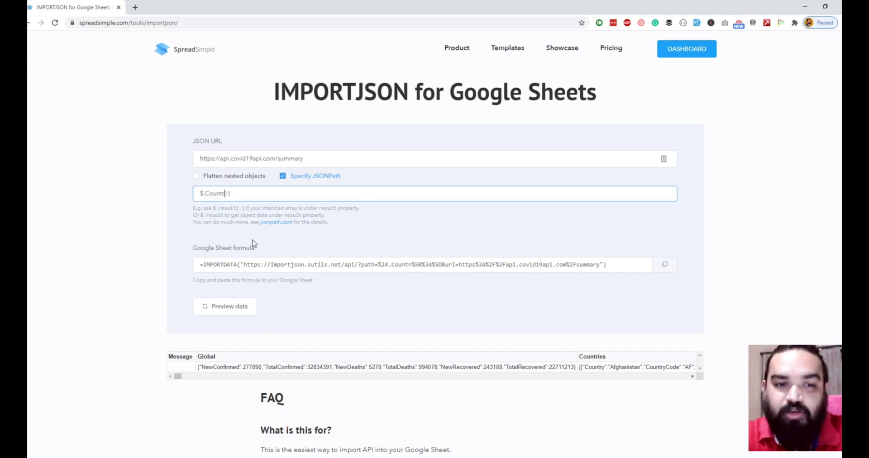
key("Right")
key("Right")
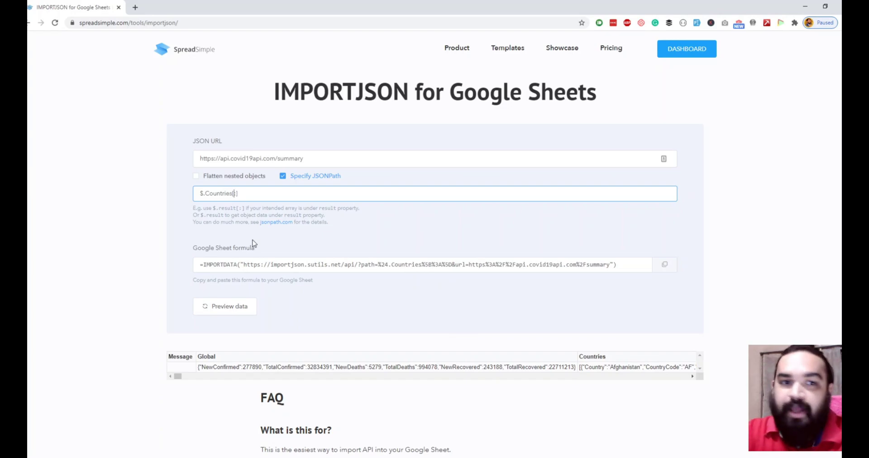
key("Left")
key("Left")
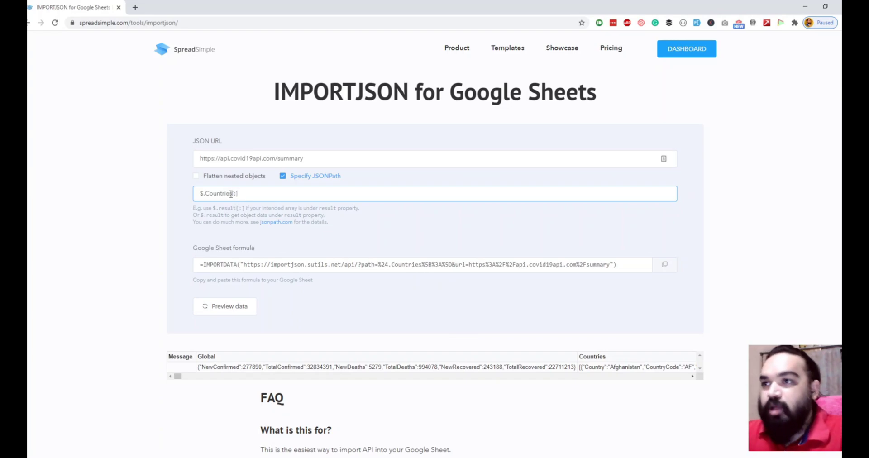
key("Right")
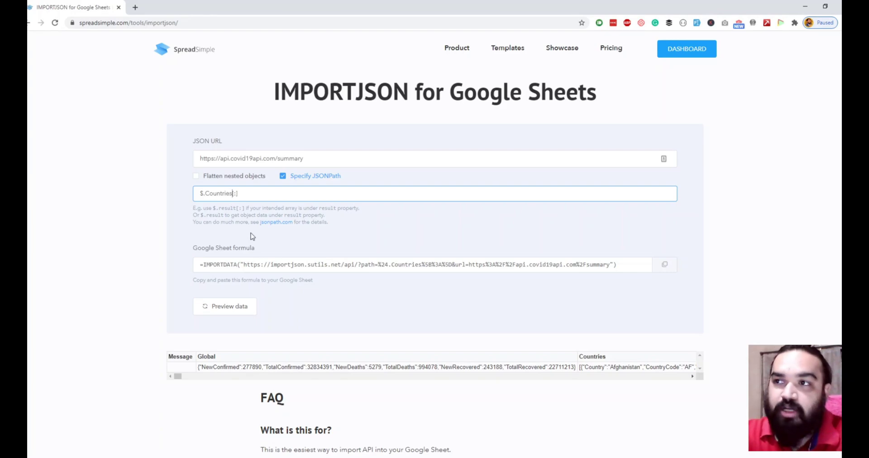
type(".")
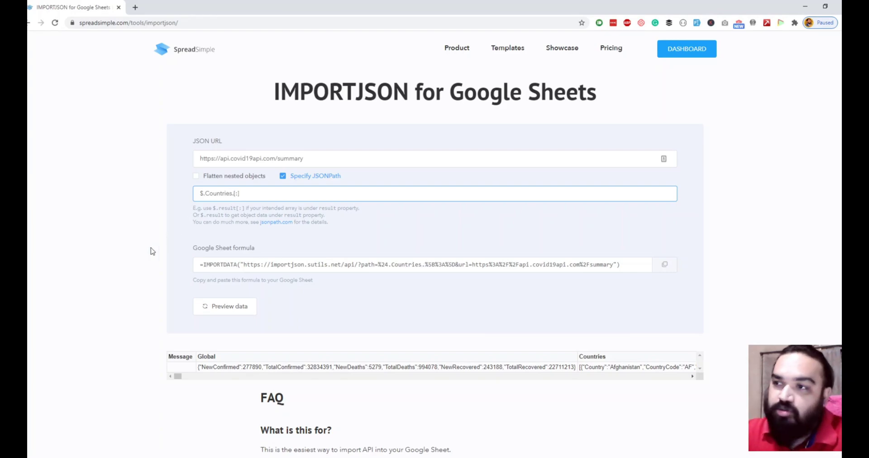
Step: Preview the per-country rows with Country, CountryCode, NewConfirmed and TotalConfirmed columns
left_click(219, 306)
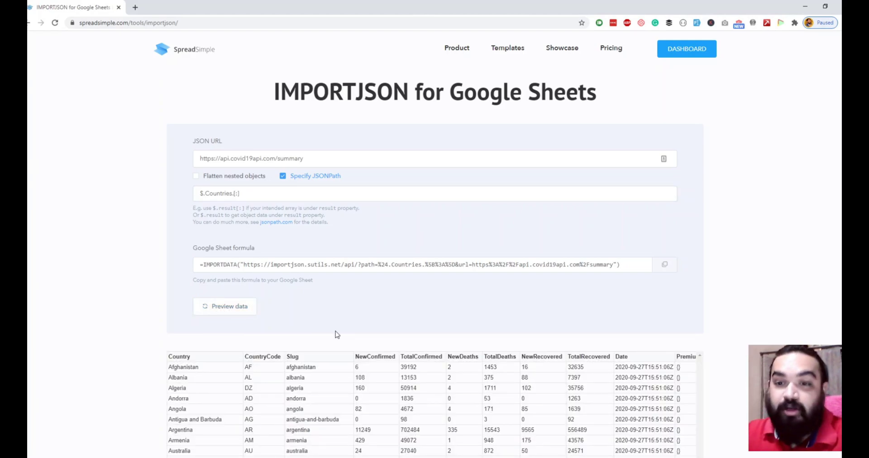
scroll(337, 334, "down", 4)
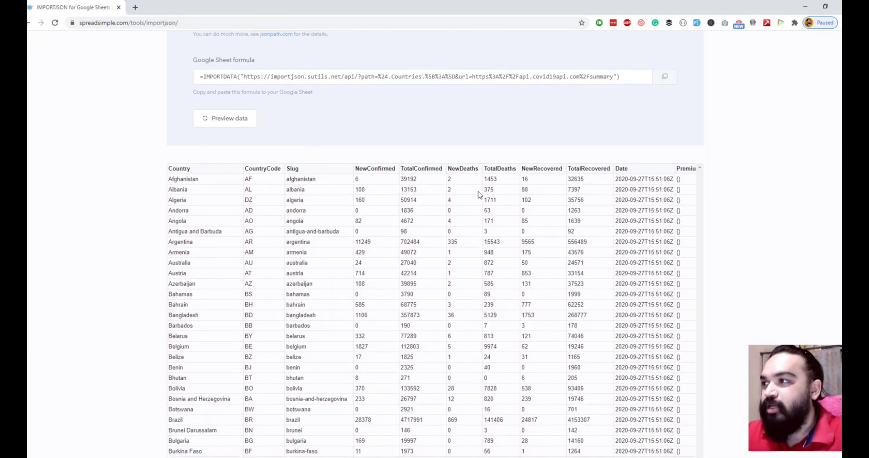
scroll(478, 190, "up", 4)
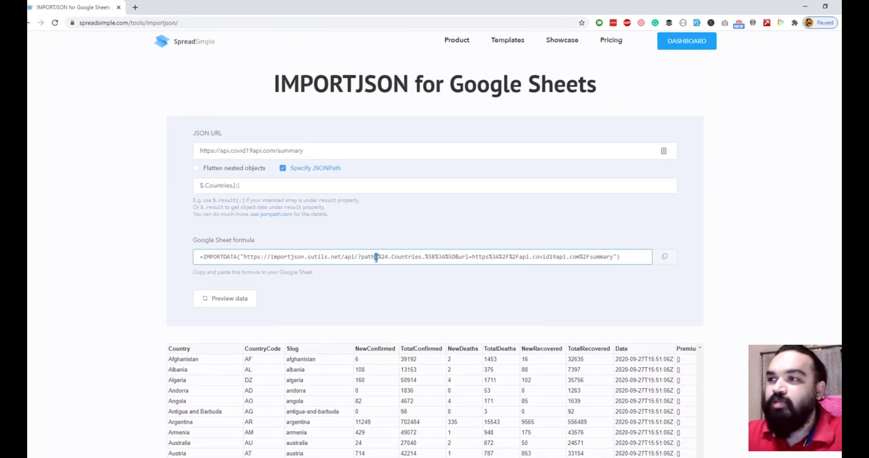
Step: Create a new blank spreadsheet in a new tab using sheet.new
triple_click(376, 258)
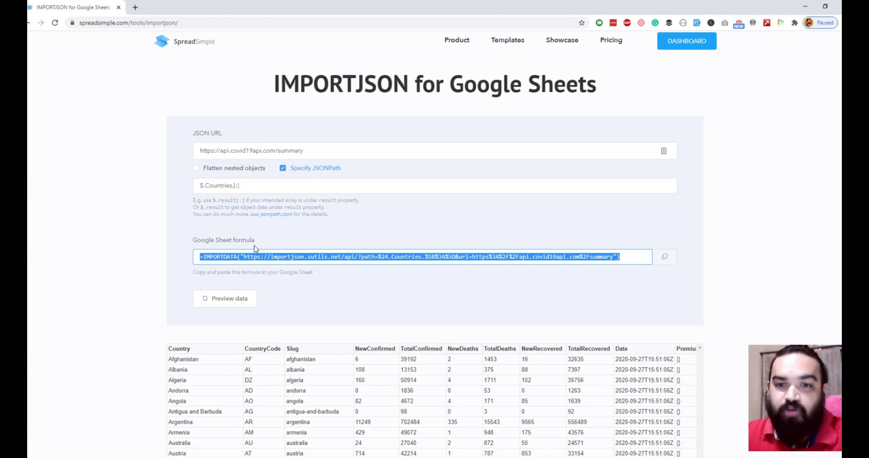
left_click(135, 8)
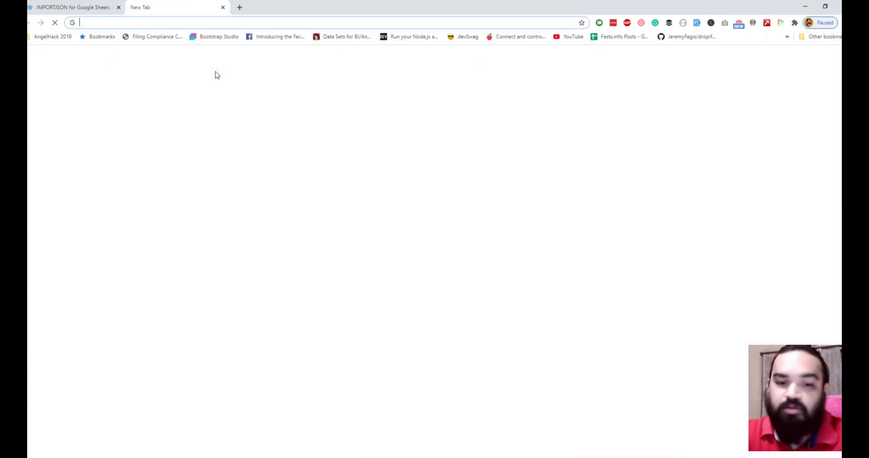
type("sheet.new")
key("Return")
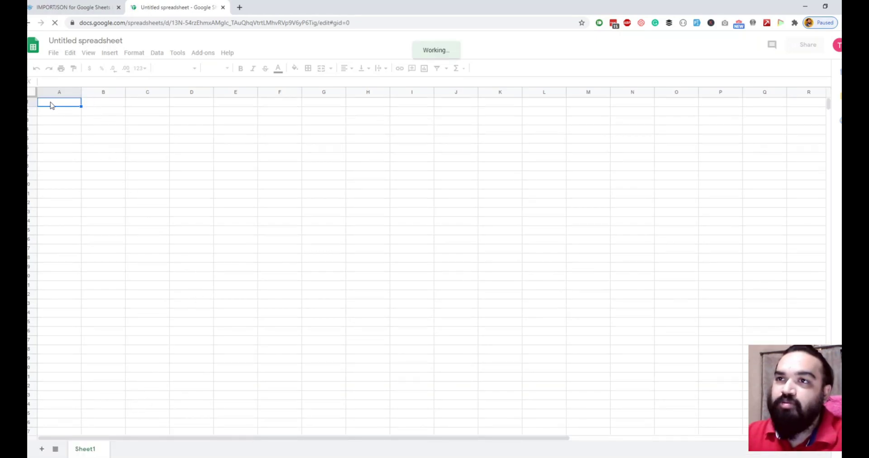
double_click(64, 104)
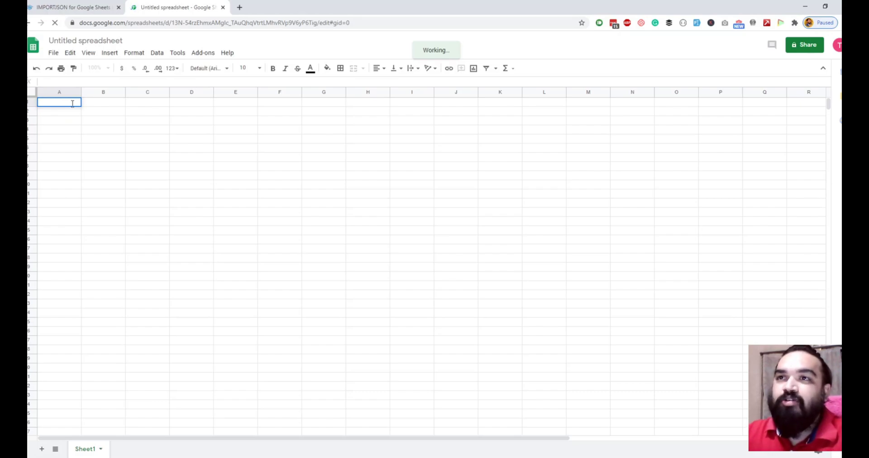
key("Return")
key("Return")
key("Return")
key("Return")
key("Return")
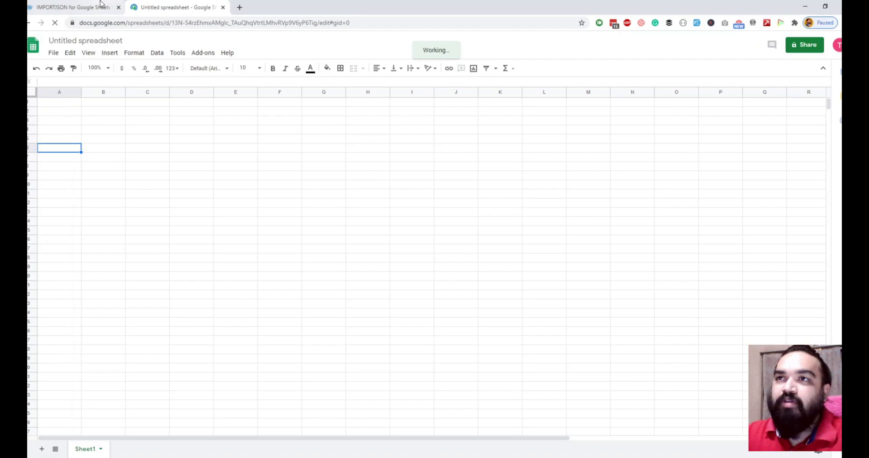
Step: Copy the whole generated IMPORTDATA formula from SpreadSimple and start editing cell A1
left_click(97, 7)
left_click(255, 256)
key("ctrl+a")
key("ctrl+c")
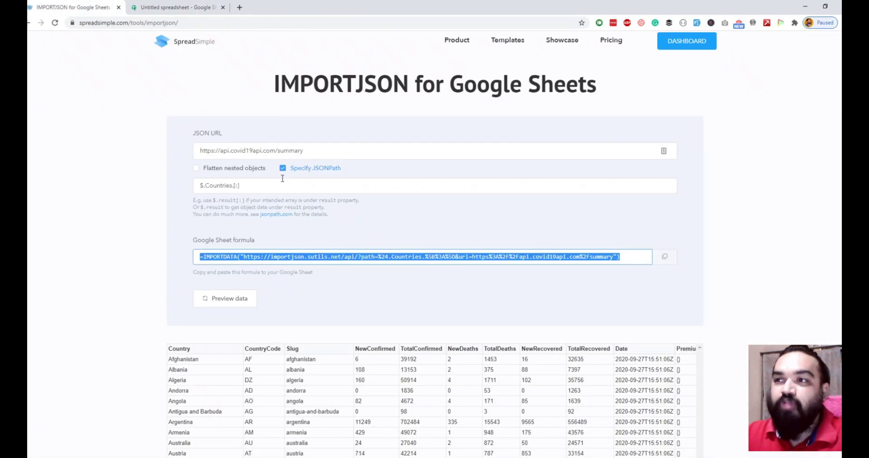
key("ctrl+Tab")
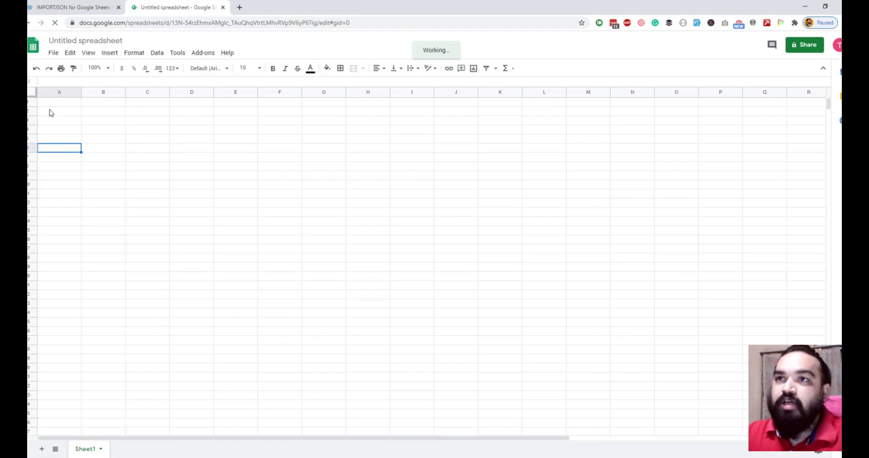
left_click(52, 112)
left_click(57, 103)
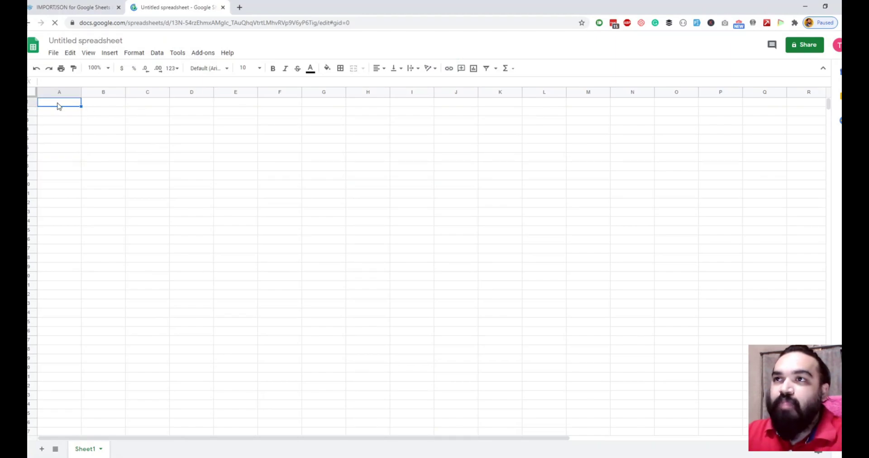
double_click(60, 102)
Step: Paste the IMPORTDATA formula into A1 and load the per-country COVID table, checking Argentina's TotalDeaths
key("ctrl+v")
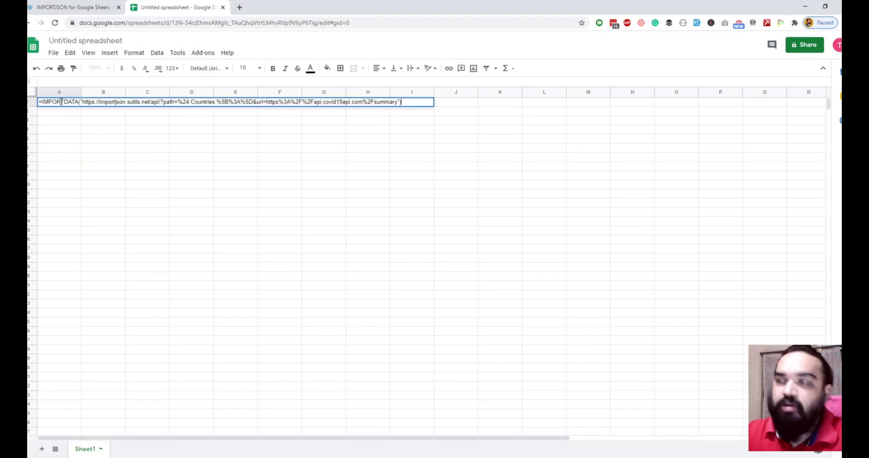
key("Return")
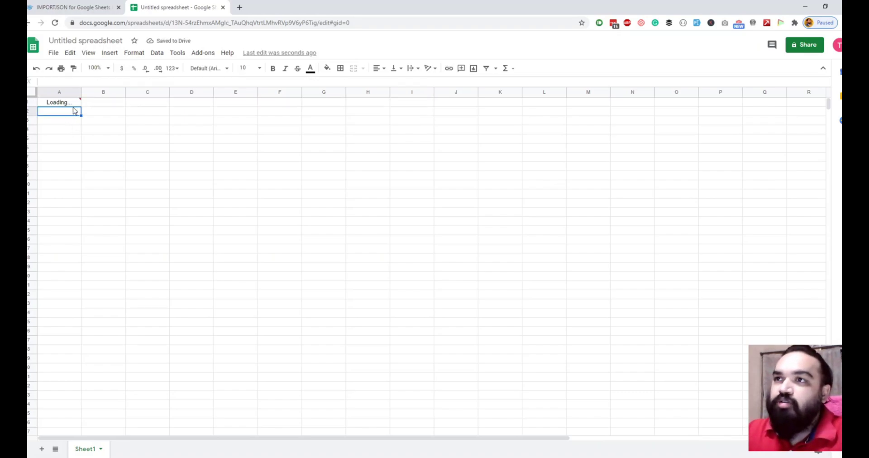
mouse_move(78, 103)
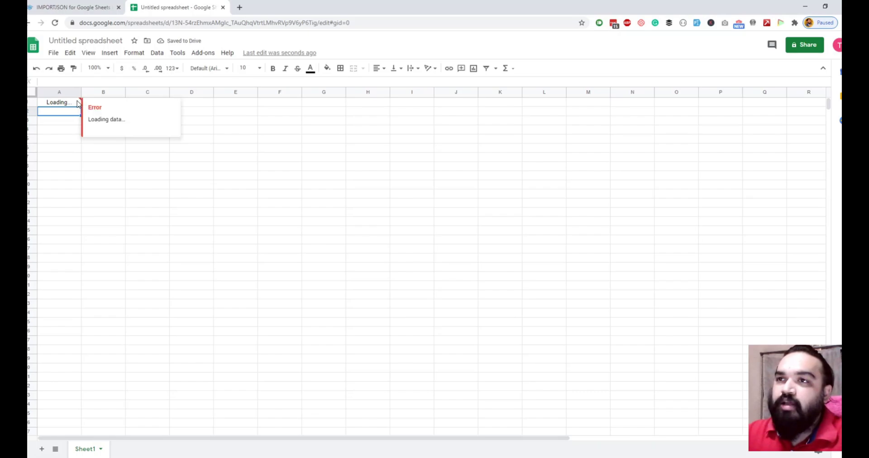
left_click(304, 168)
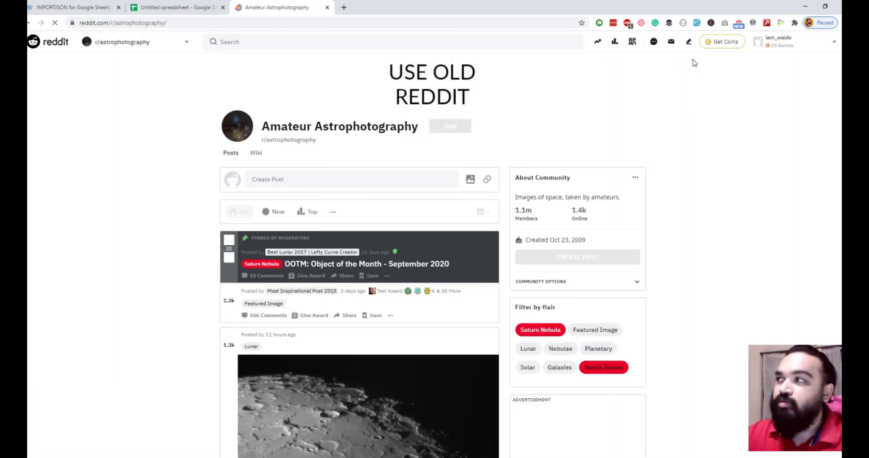
Step: Load the r/astrophotography listing at new.json?sort=new
scroll(694, 63, "down", 5)
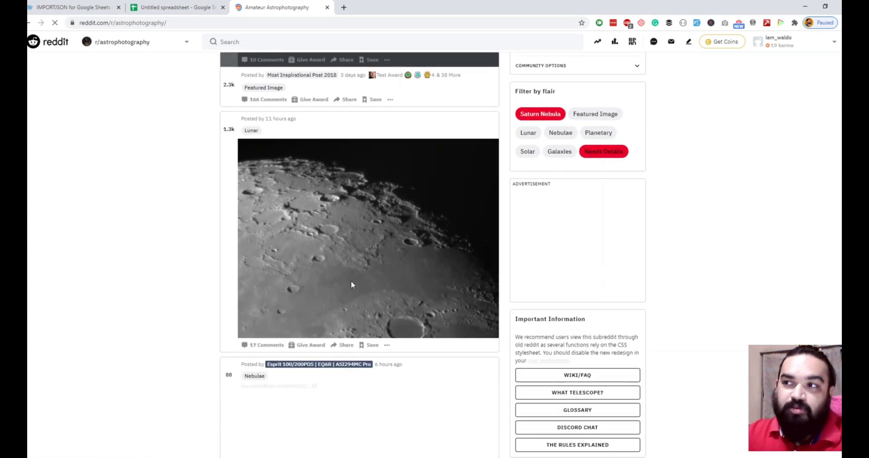
scroll(352, 285, "up", 5)
scroll(359, 258, "down", 20)
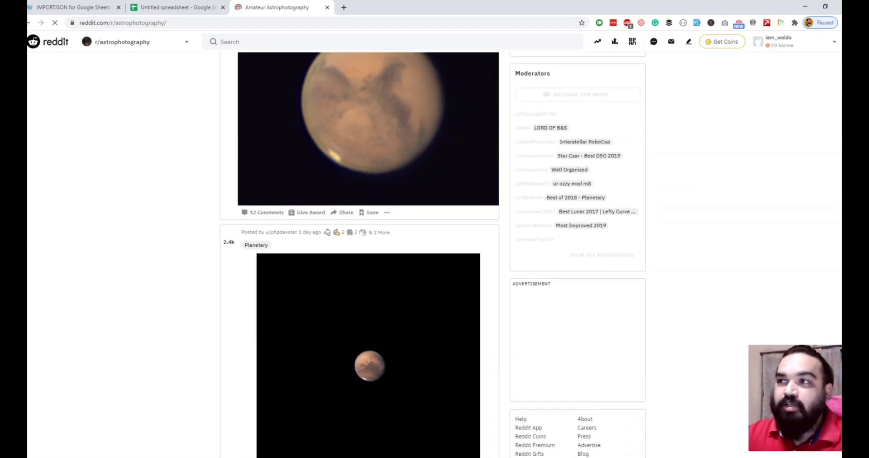
scroll(387, 134, "up", 20)
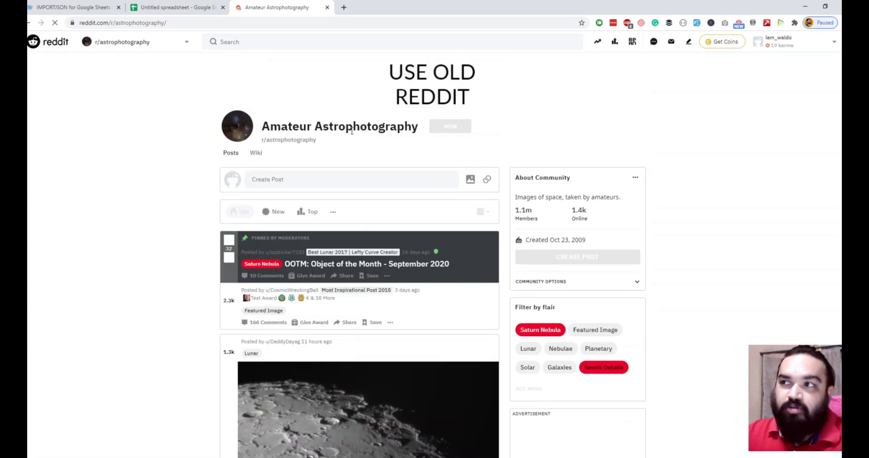
left_click(336, 21)
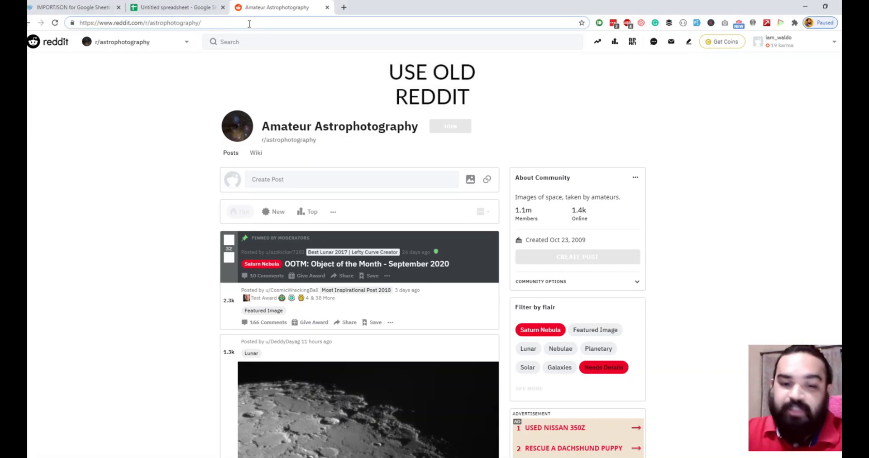
type("new")
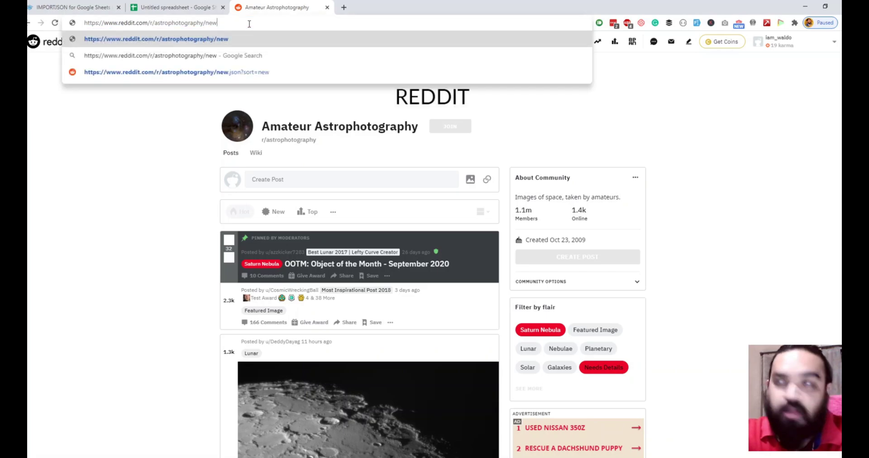
type(".json?sort=")
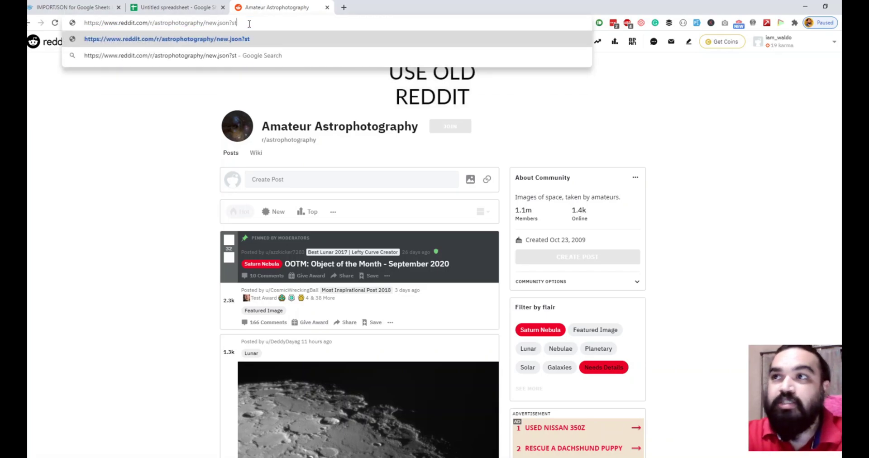
type("new")
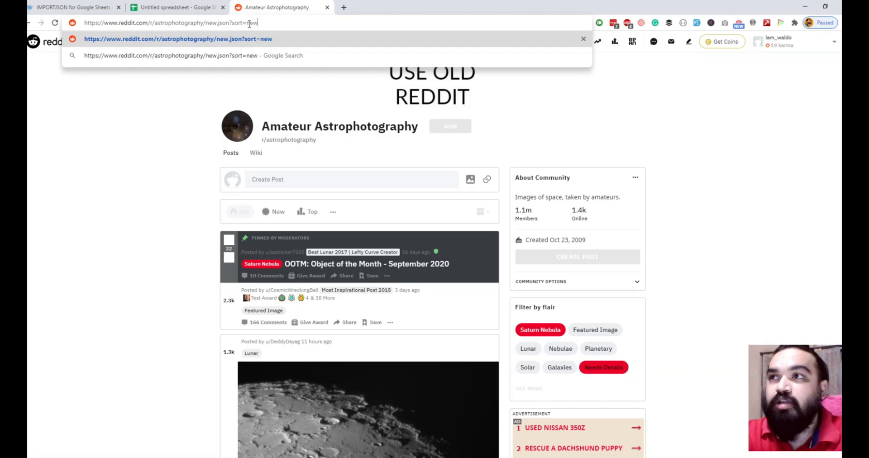
key("Return")
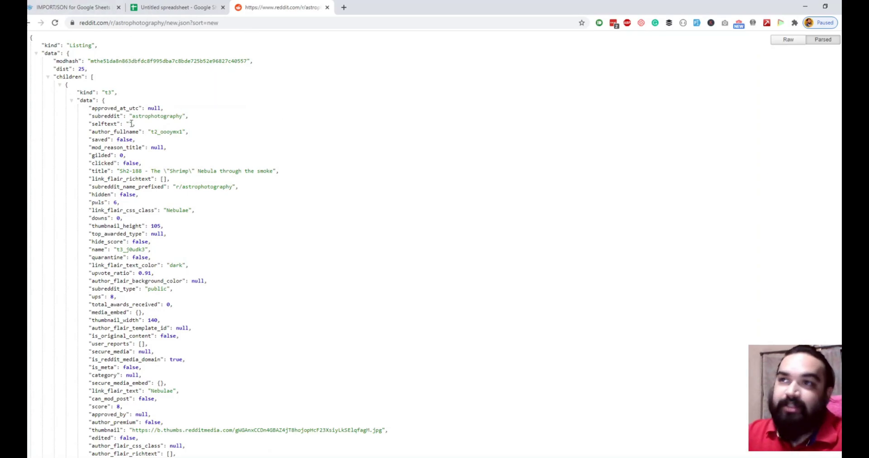
Step: Inspect the post fields in the JSON, highlighting the url_overridden_by_dest key
scroll(172, 281, "down", 10)
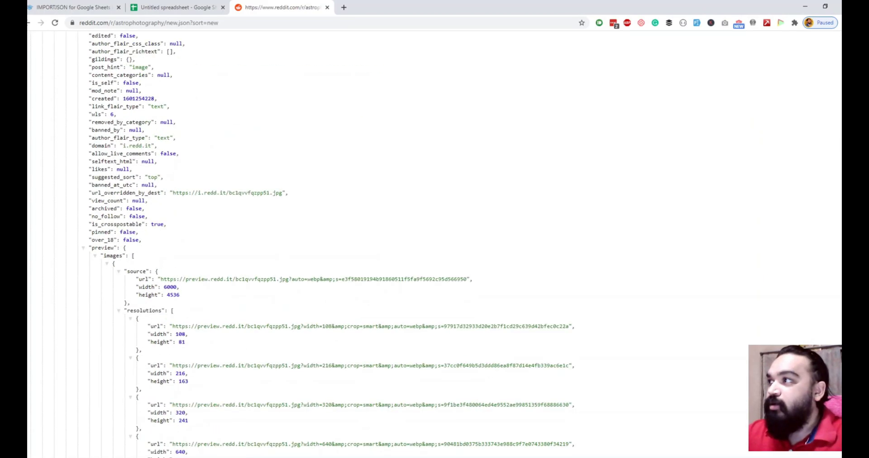
scroll(172, 281, "up", 4)
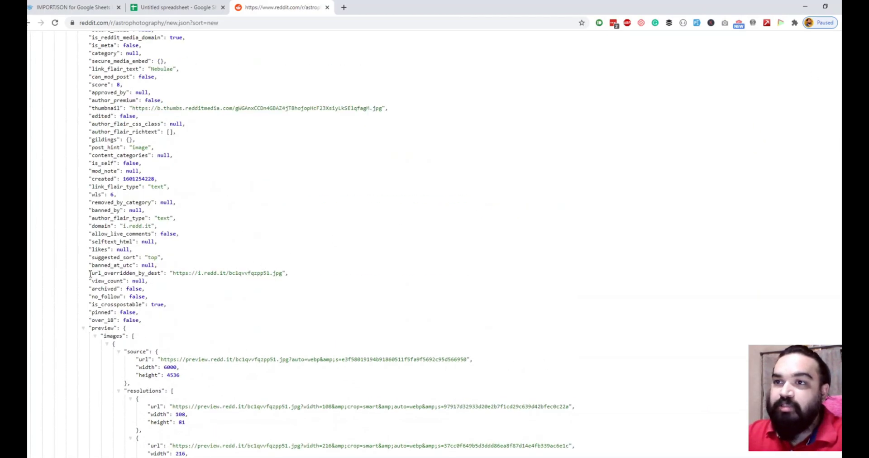
left_click_drag(93, 273, 154, 273)
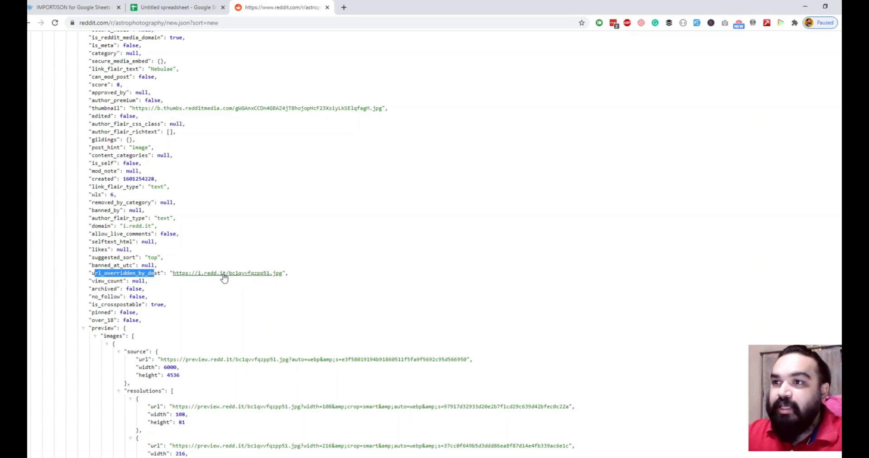
scroll(246, 305, "down", 10)
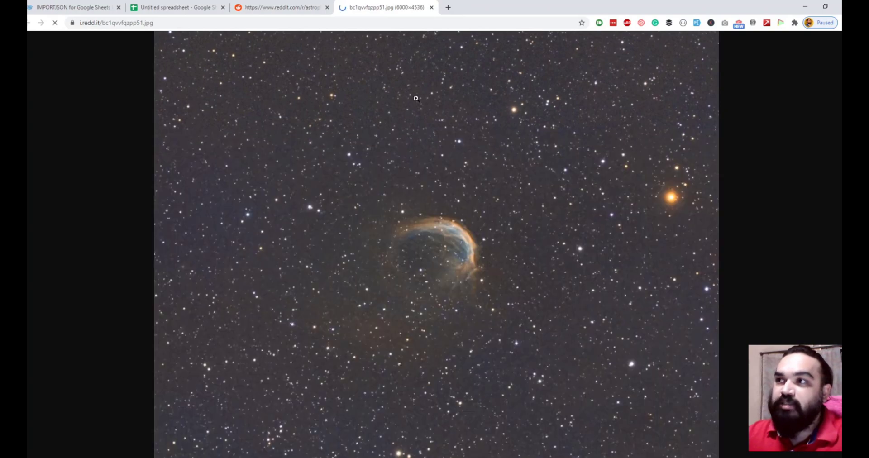
left_click(476, 195)
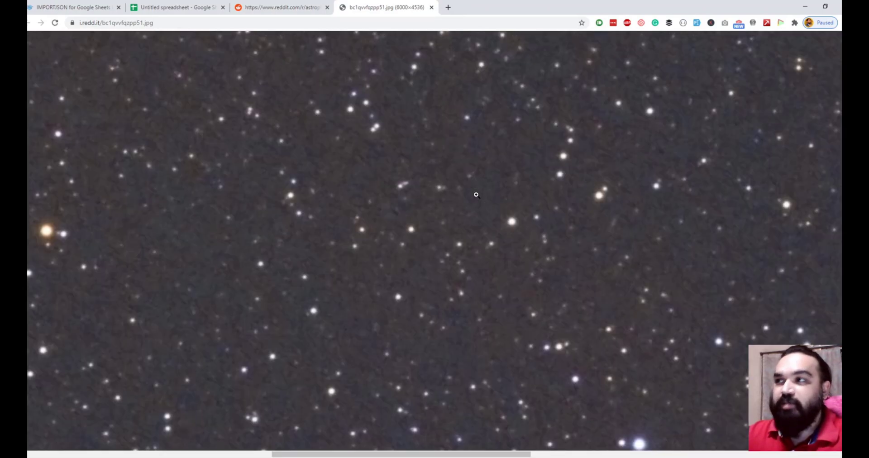
scroll(476, 194, "down", 3)
left_click(474, 192)
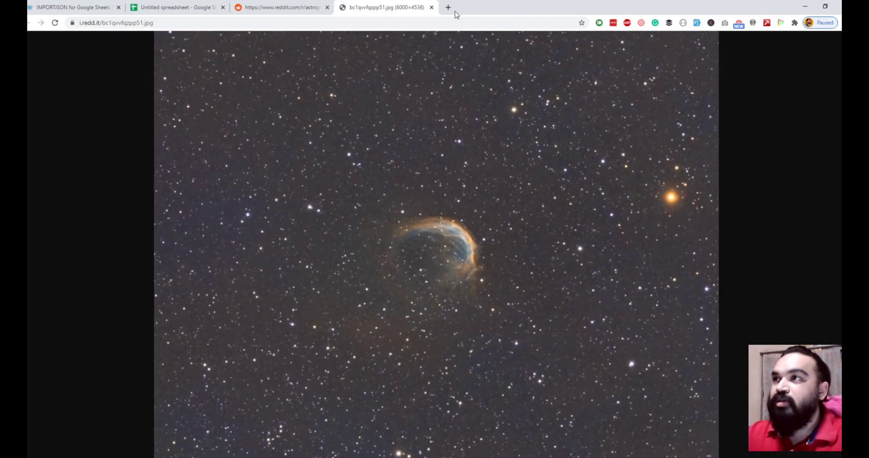
left_click(431, 8)
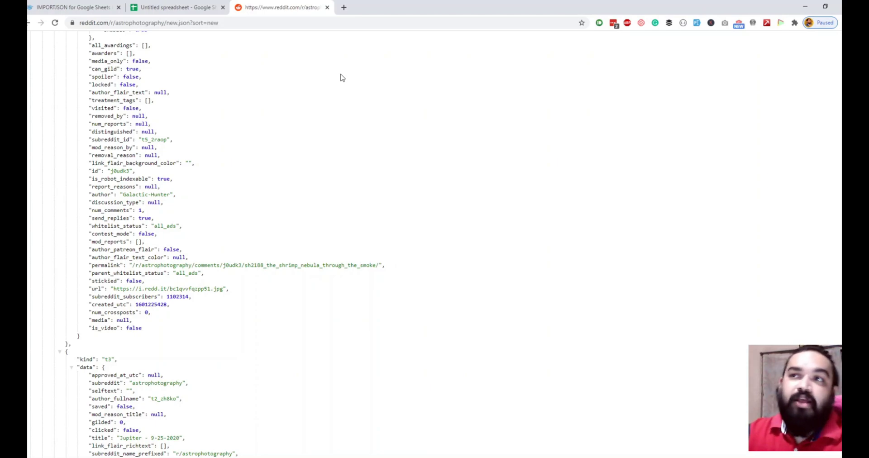
Step: Replace the covid19api JSON URL with the Reddit r/astrophotography new.json?sort=new feed URL
left_click(190, 18)
key("ctrl+c")
left_click(77, 7)
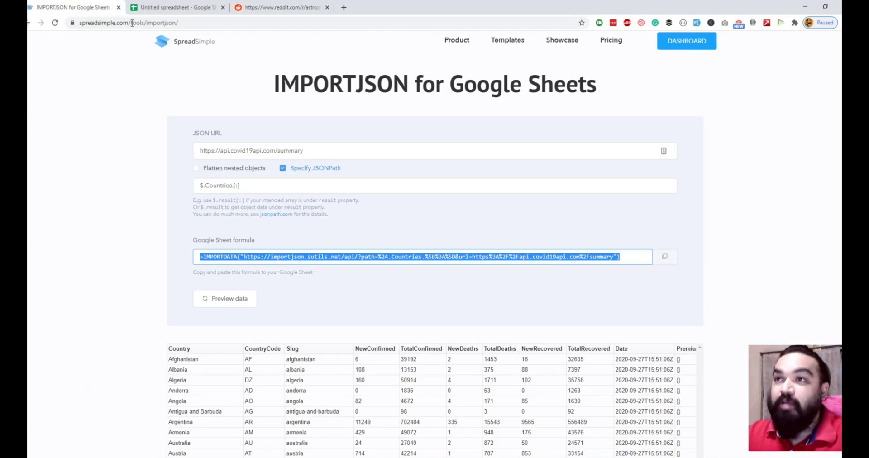
left_click_drag(320, 149, 196, 159)
key("ctrl+v")
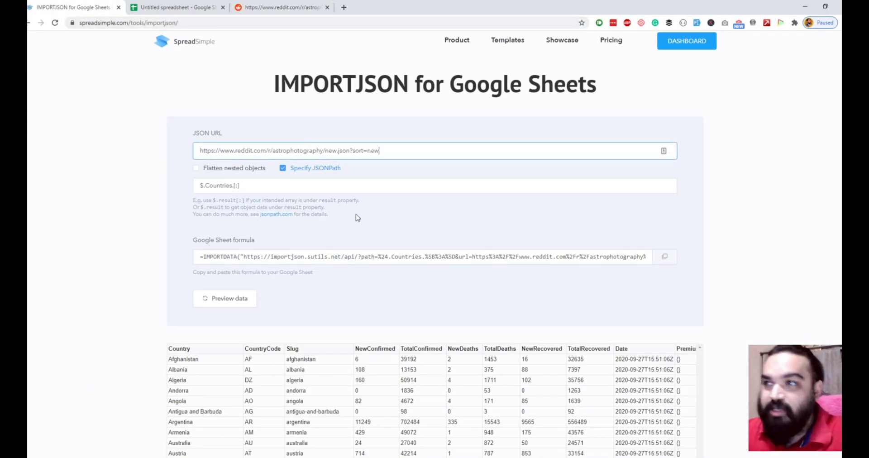
Step: Clear the $.Countries.[:] JSONPath
left_click(281, 192)
key("ctrl+a")
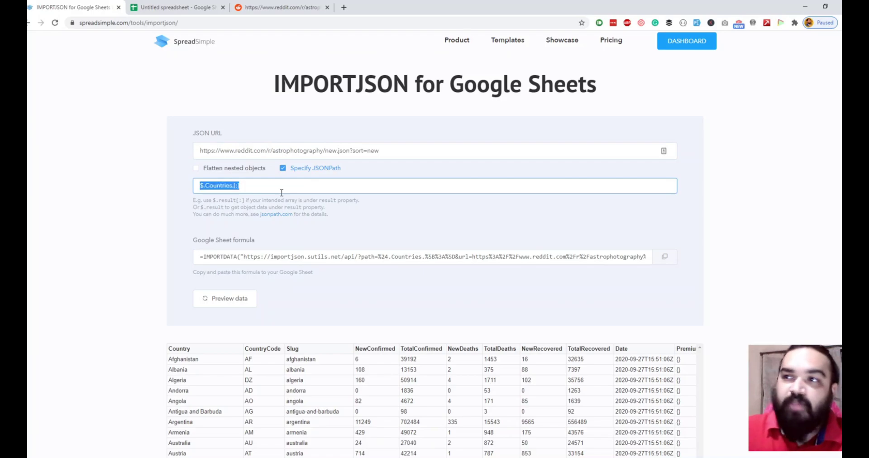
key("BackSpace")
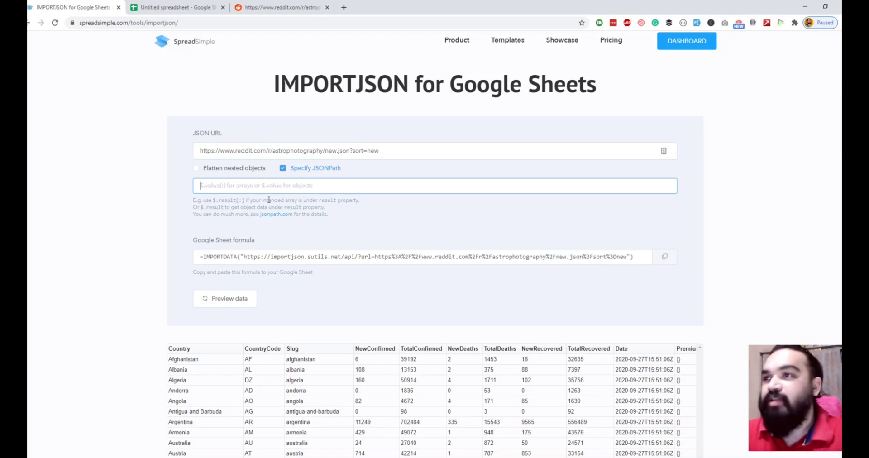
left_click(254, 8)
scroll(223, 147, "up", 15)
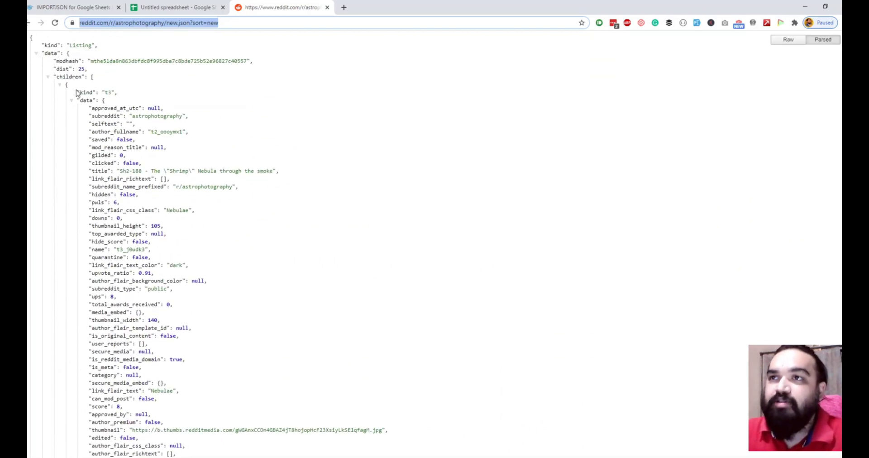
left_click_drag(56, 76, 84, 78)
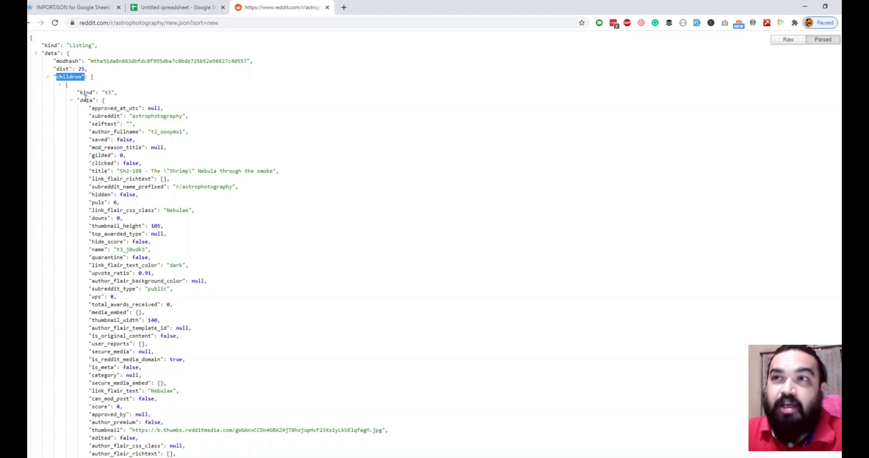
left_click(59, 56)
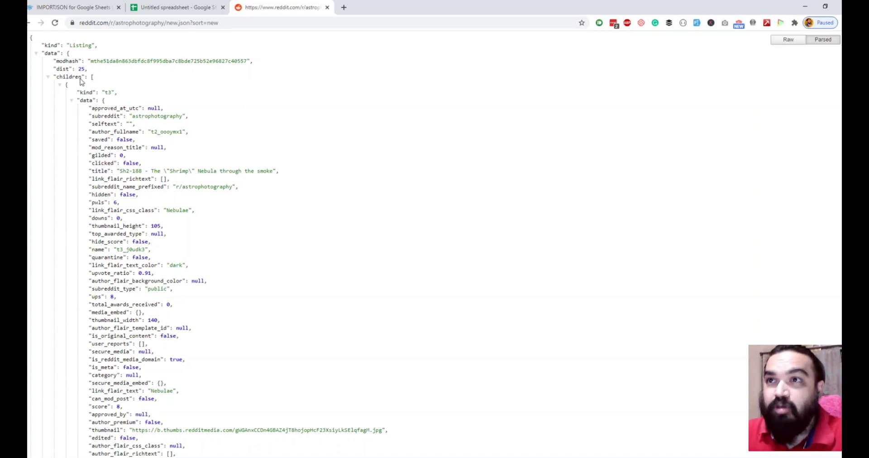
left_click_drag(80, 101, 93, 101)
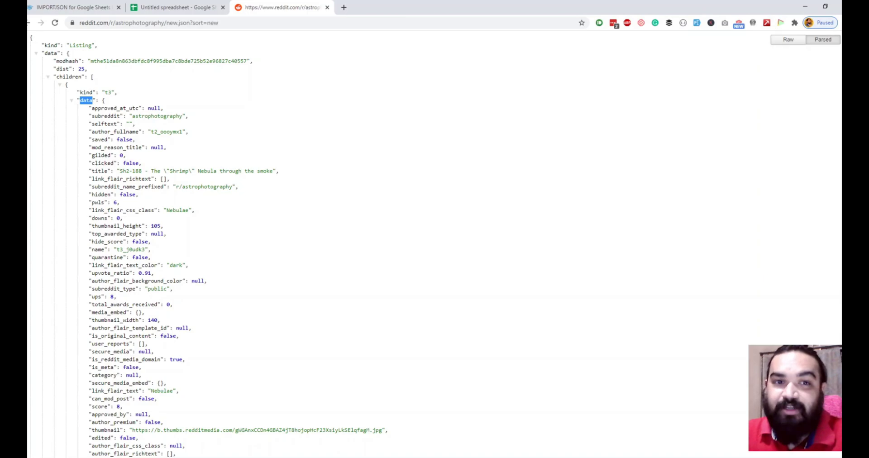
key("alt+Tab")
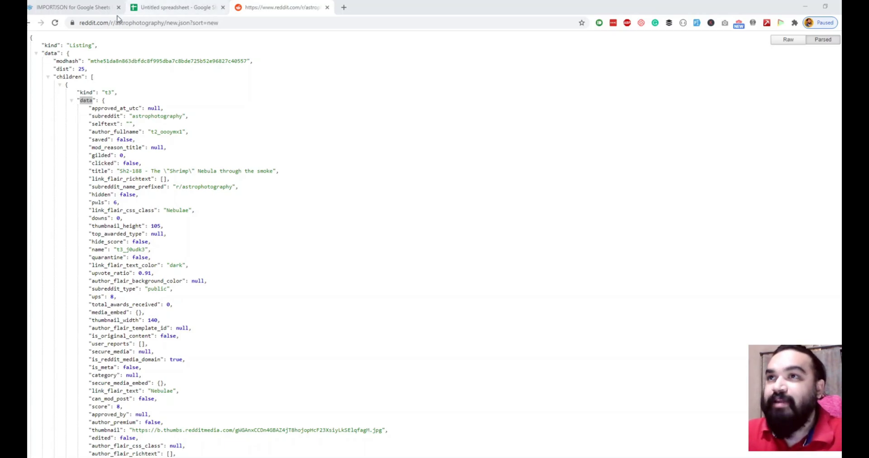
Step: Enter the JSONPath $.data.children.[:].data and preview the resulting post data
left_click(102, 7)
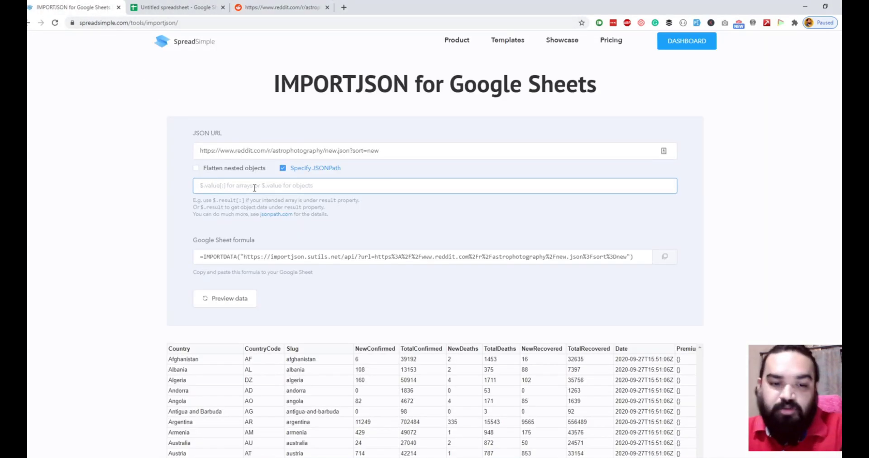
type("$.data")
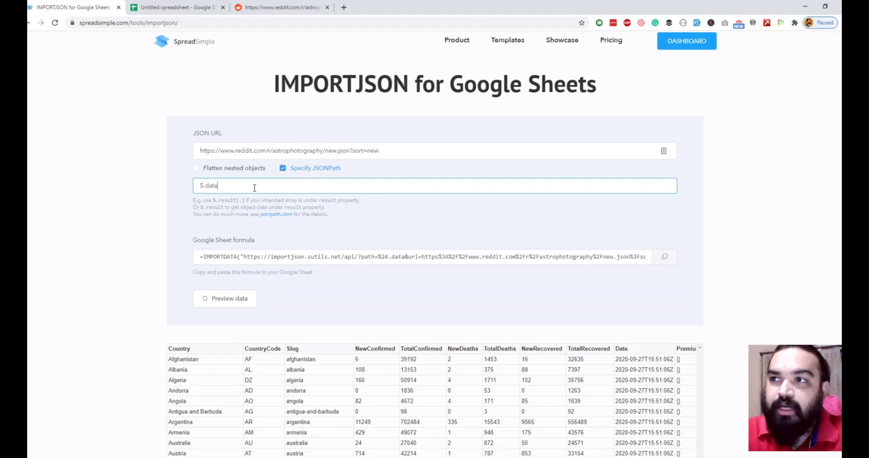
type(".children")
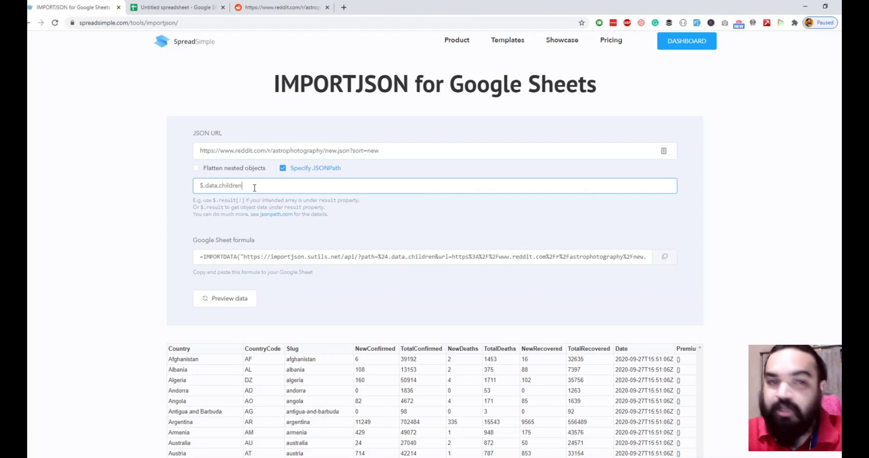
type(".[:]")
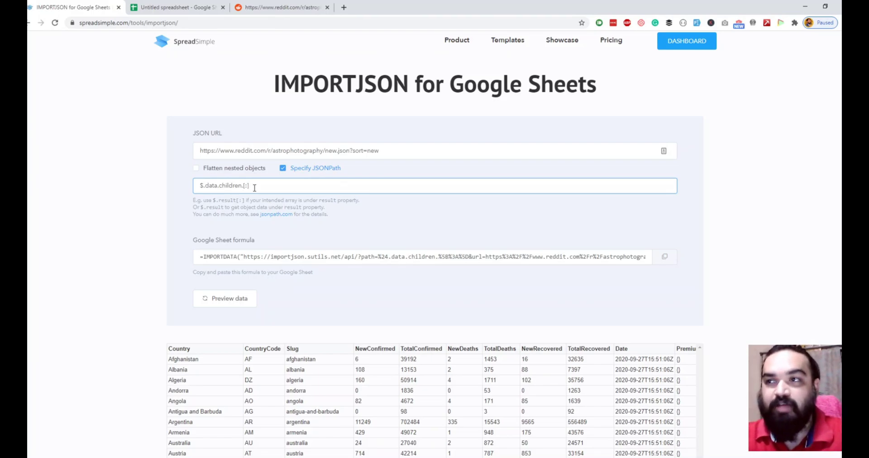
type(".data")
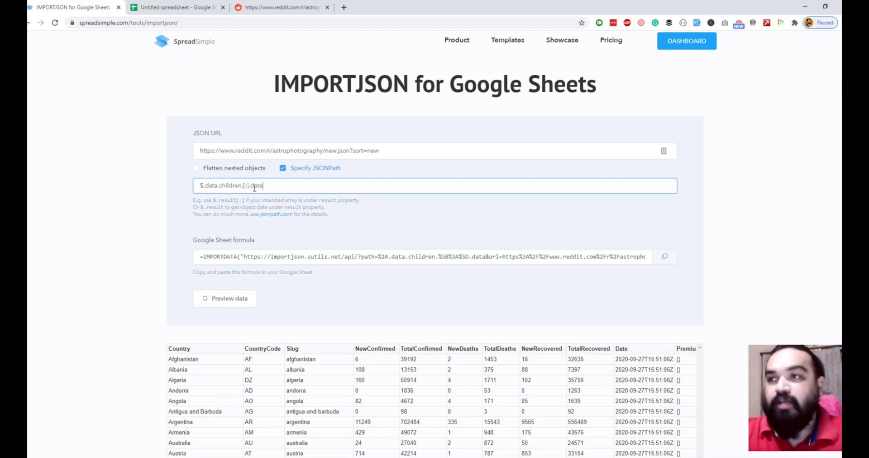
left_click(224, 299)
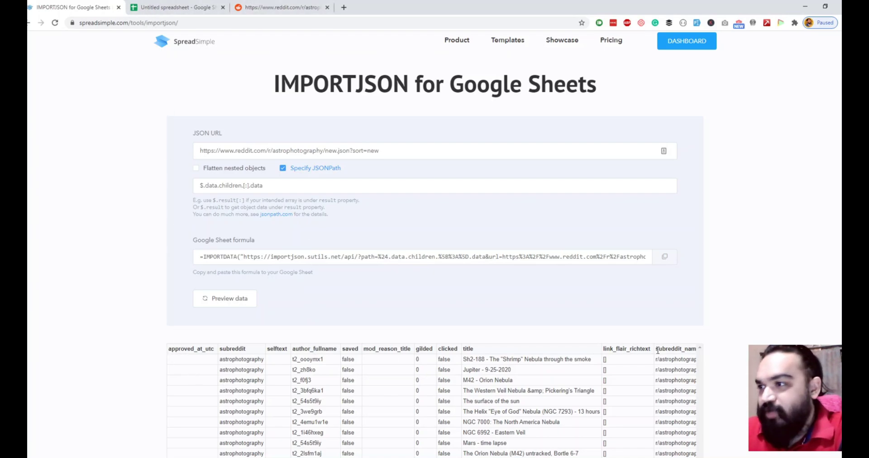
Step: Browse the post preview's title, subreddit and flair columns, then select the generated formula
scroll(591, 286, "down", 8)
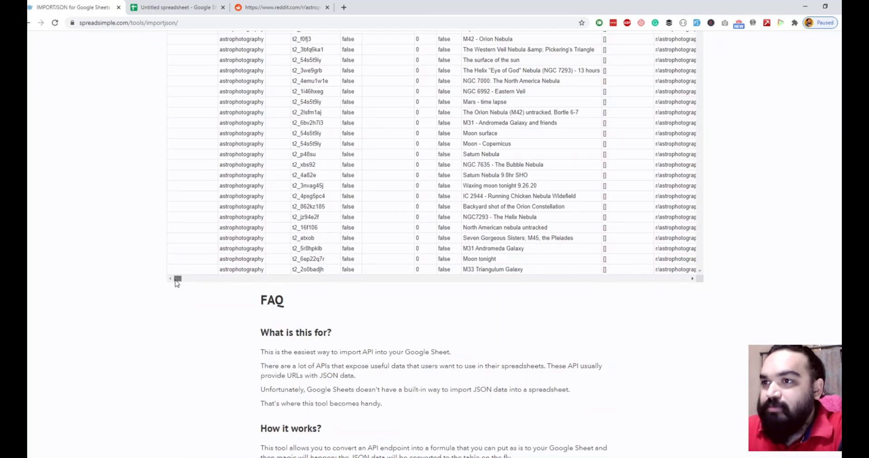
left_click_drag(178, 278, 249, 279)
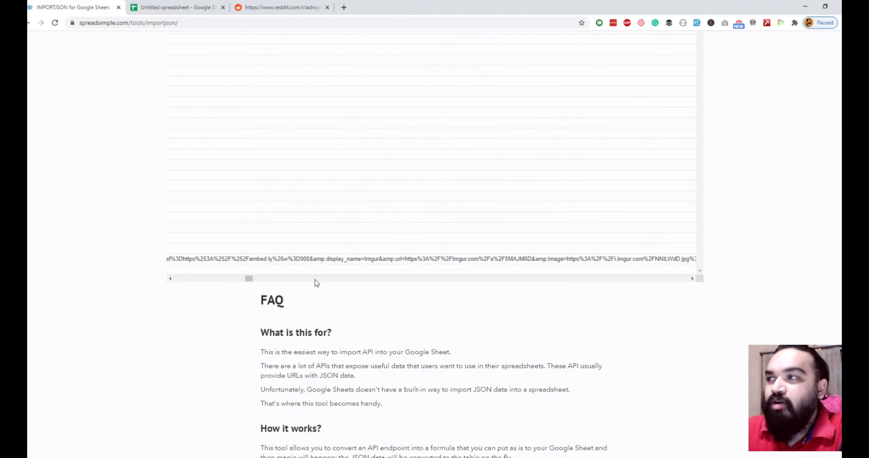
scroll(663, 270, "up", 5)
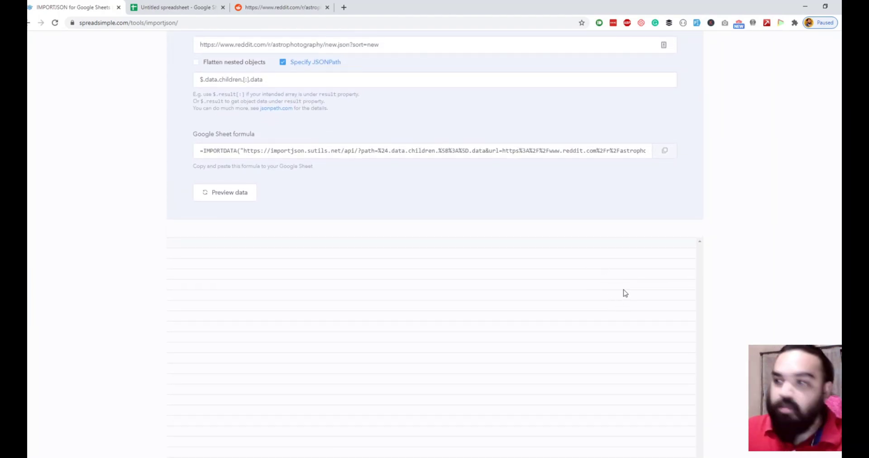
scroll(500, 270, "down", 2)
left_click_drag(254, 417, 180, 414)
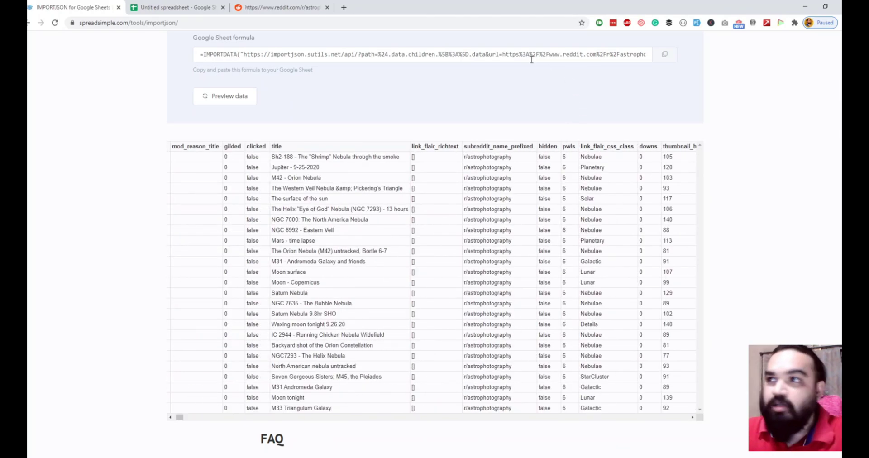
left_click(467, 54)
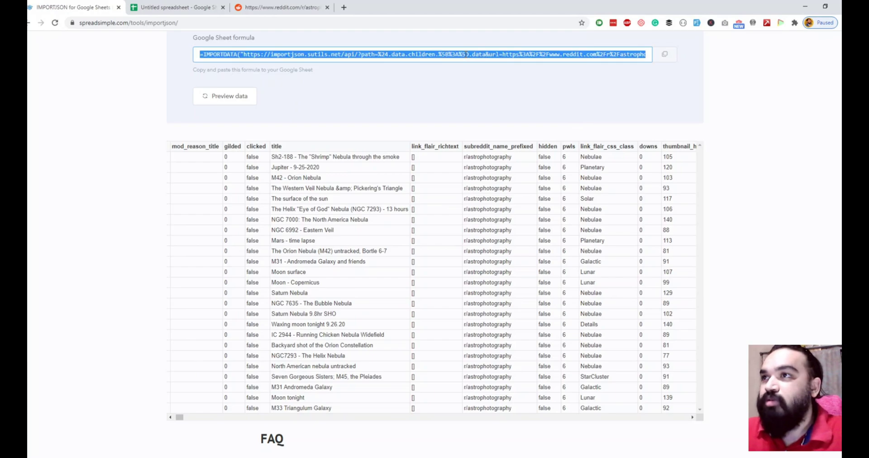
Step: Add Sheet2 and paste the IMPORTDATA formula into A1 to load the astrophotography posts
left_click(176, 7)
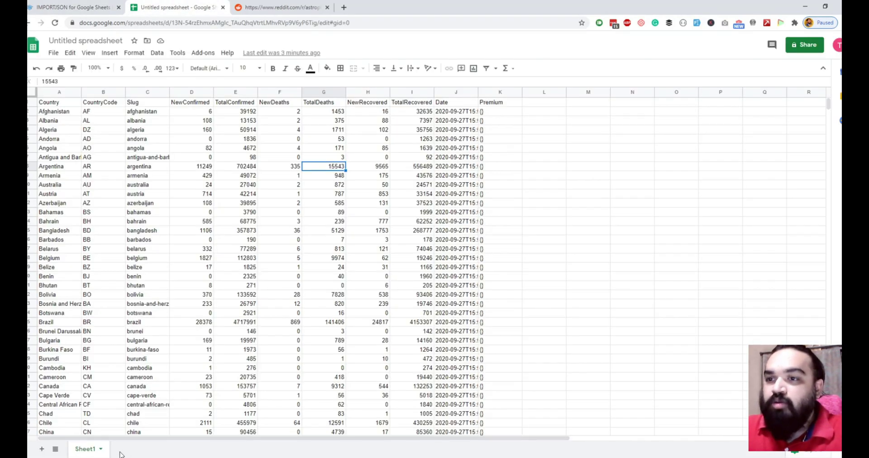
left_click(42, 449)
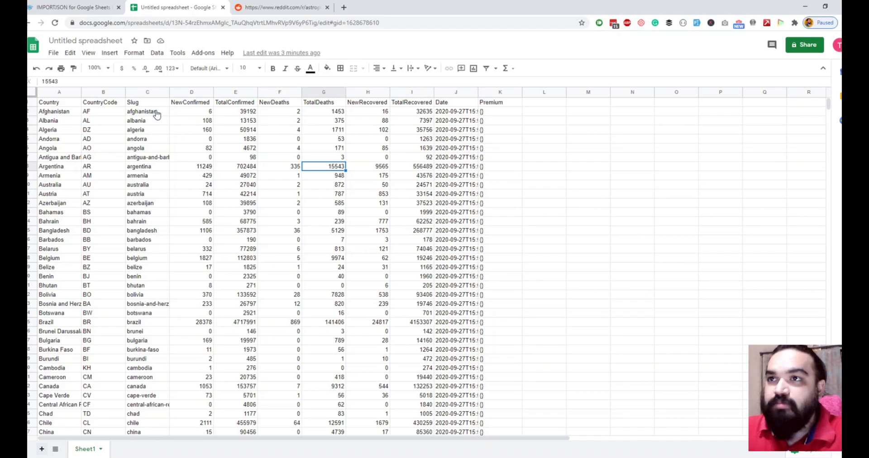
double_click(64, 103)
type("=IMPORTDATA(\"https://importjson.sutils.net/api/?path=%24.data.children.%5B%3A%5D.data&url=https%3A%2F%2Fwww.reddit.com%2Fr%2Fastrophotography%2Fnew.json%3Fsort%3Dnew\")")
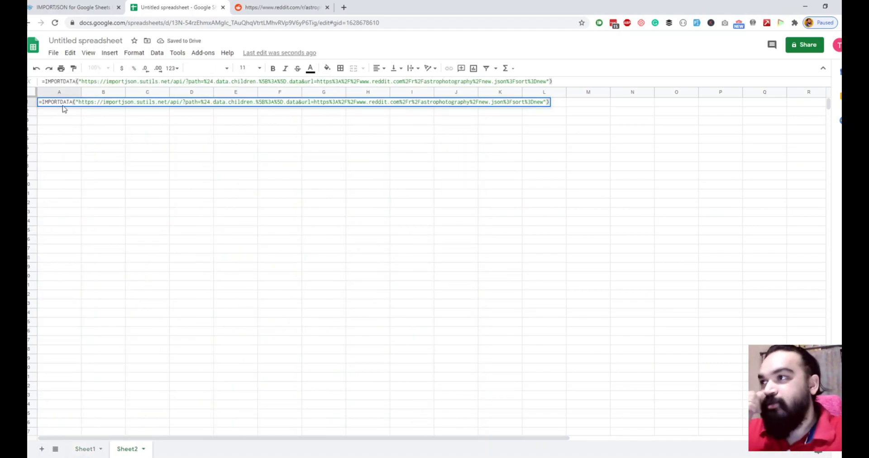
key("Return")
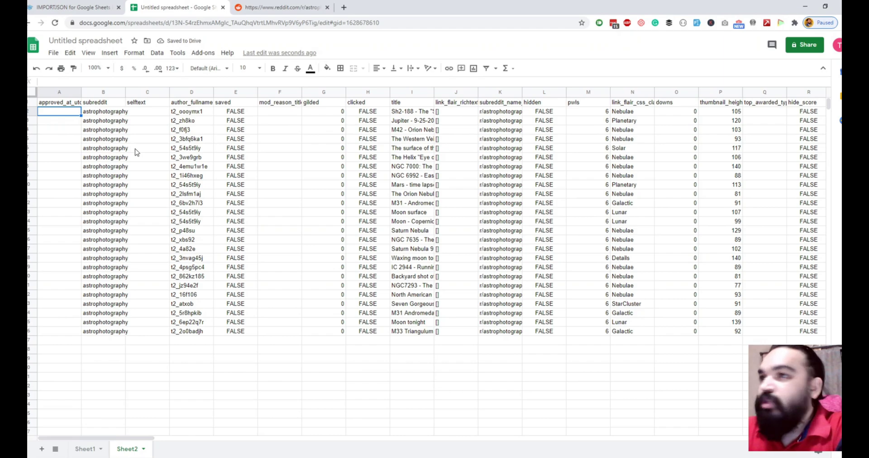
Step: Scroll across the imported columns to the thumbnail and url_overridden_by_dest headers
left_click_drag(114, 438, 326, 448)
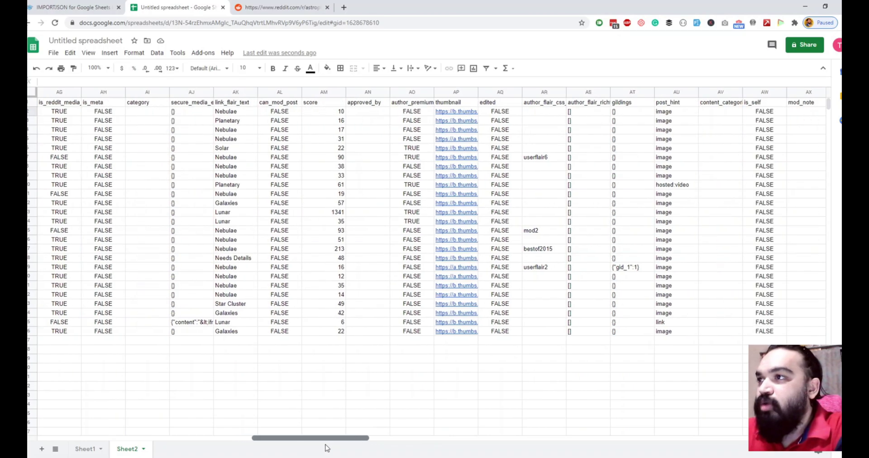
left_click(454, 103)
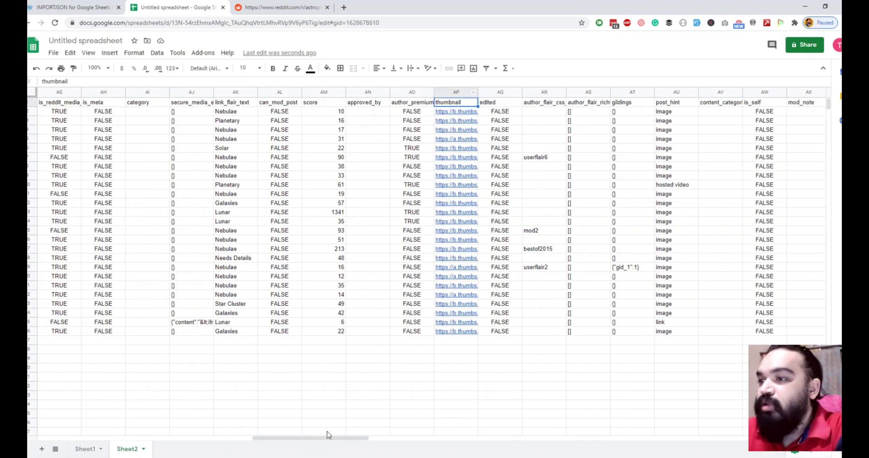
left_click_drag(329, 436, 447, 441)
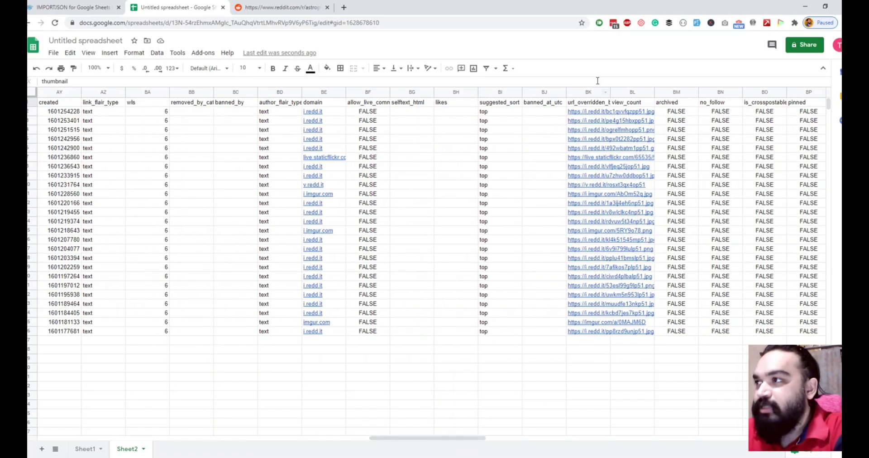
left_click(590, 104)
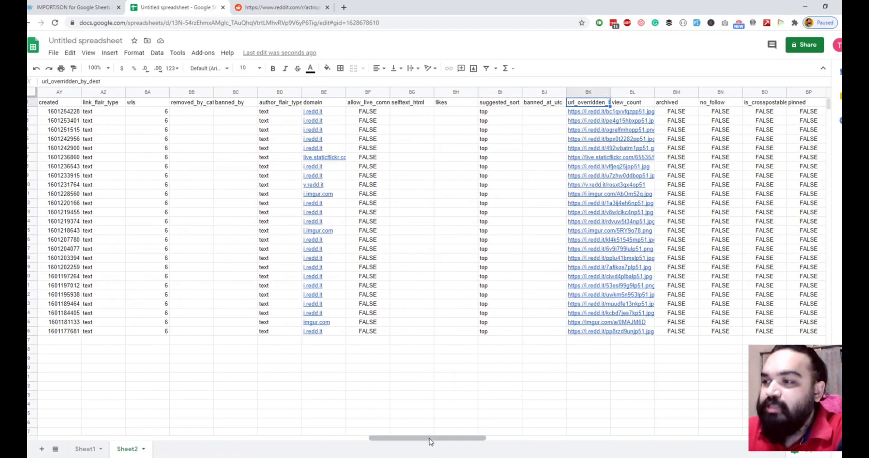
left_click_drag(430, 441, 684, 442)
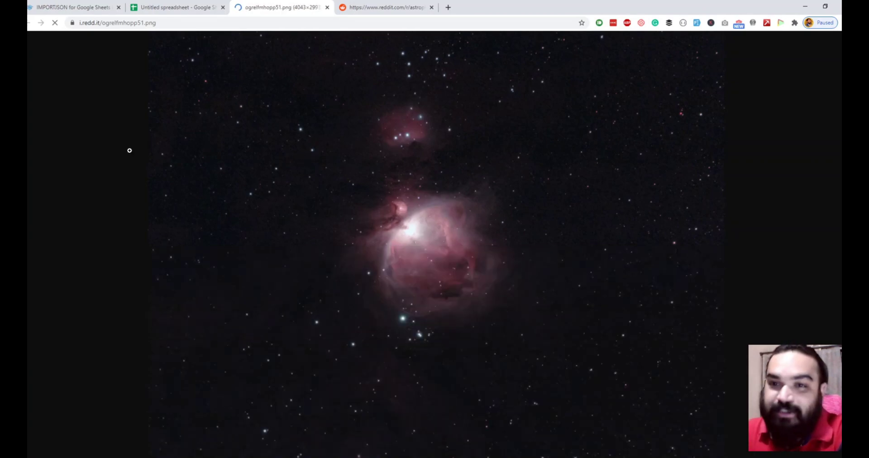
Step: Close the ogrelfmhopp51.png nebula image tab to return to the posts spreadsheet
left_click(327, 7)
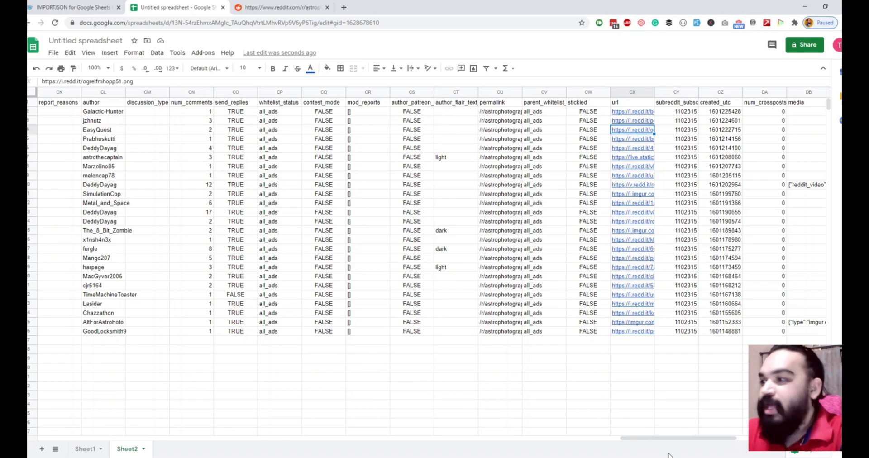
Step: Return Sheet2 to column A, then select the IMPORTJSON page's $.data.children.[:].data path, reddit URL and formula
left_click_drag(654, 438, 73, 438)
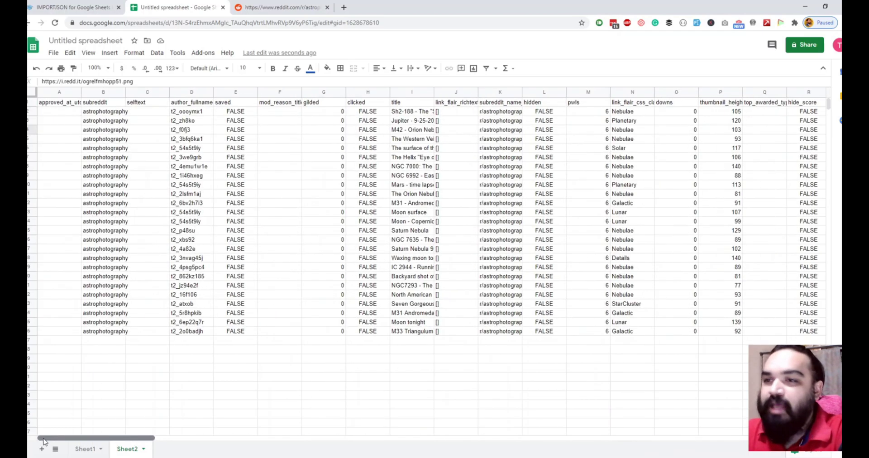
left_click(81, 9)
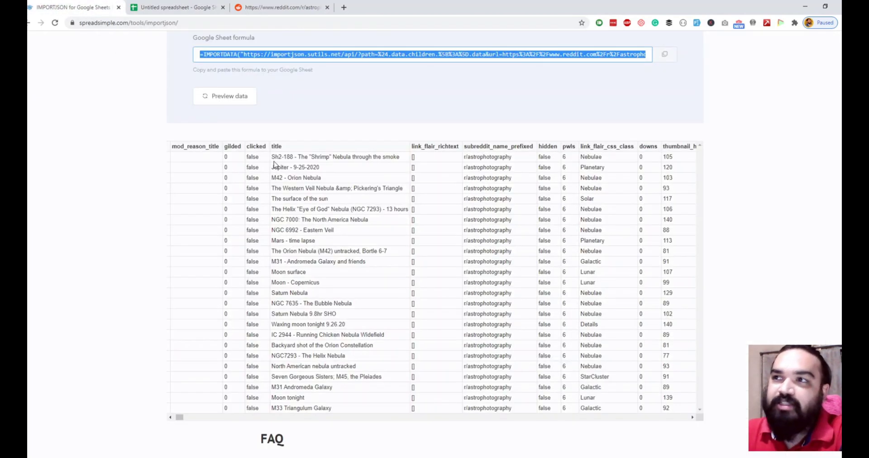
scroll(335, 91, "up", 2)
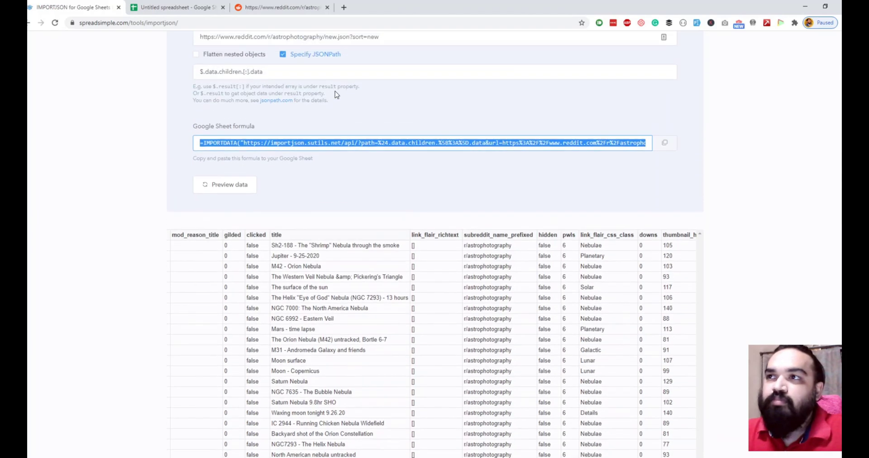
scroll(227, 117, "up", 1)
triple_click(298, 132)
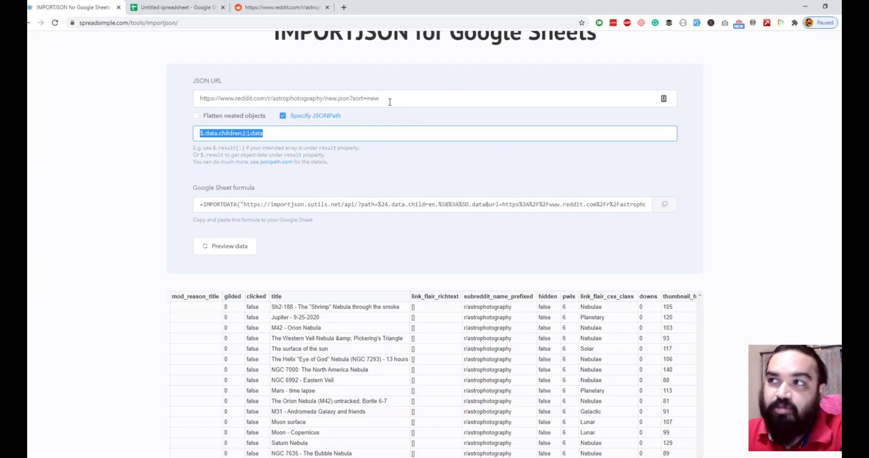
left_click_drag(389, 98, 188, 93)
left_click(319, 204)
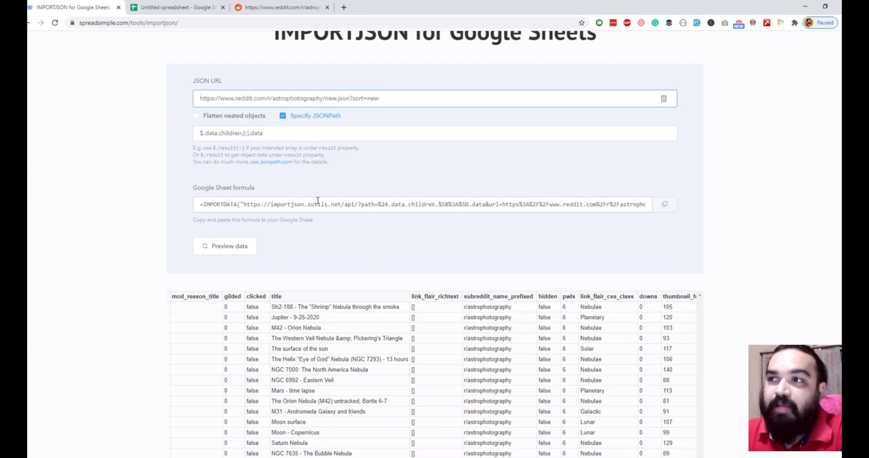